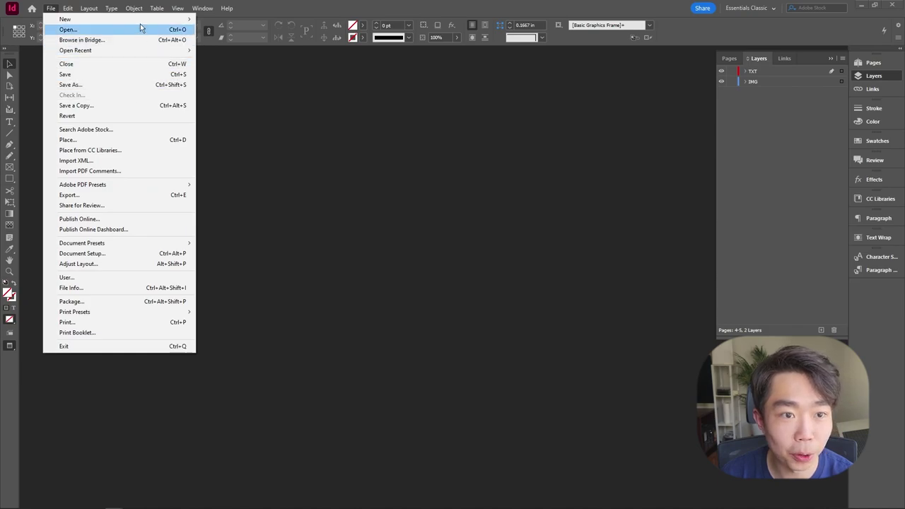
Create a new 8.5 × 11 in document in inches with 2 facing pages
mouse_move(141, 20)
click(253, 19)
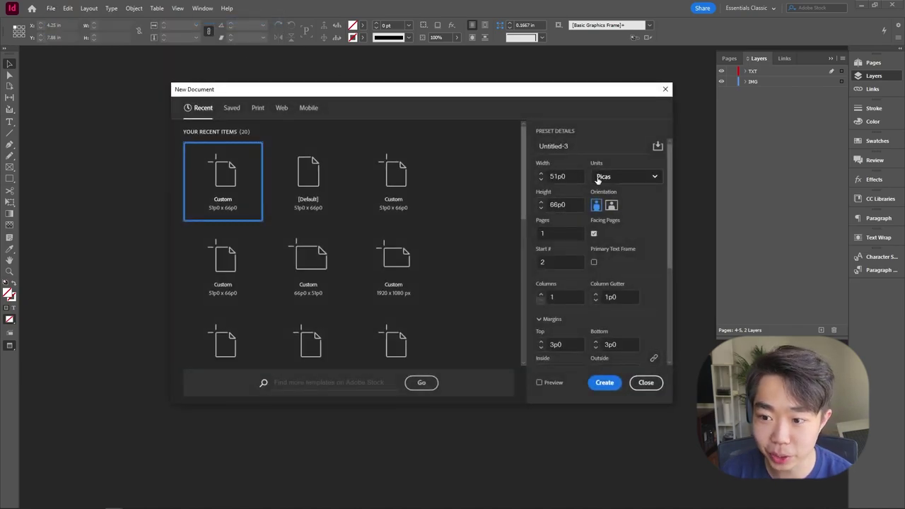
click(626, 177)
click(631, 224)
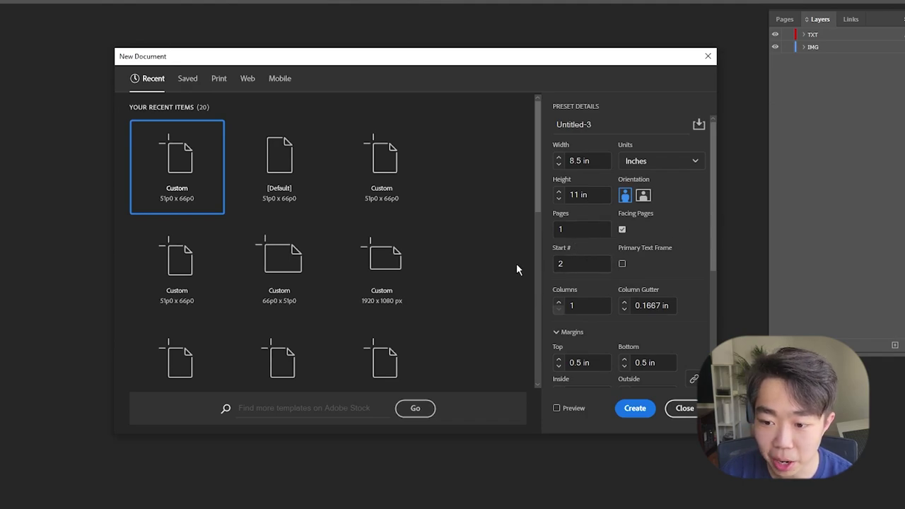
double_click(560, 229)
text(2)
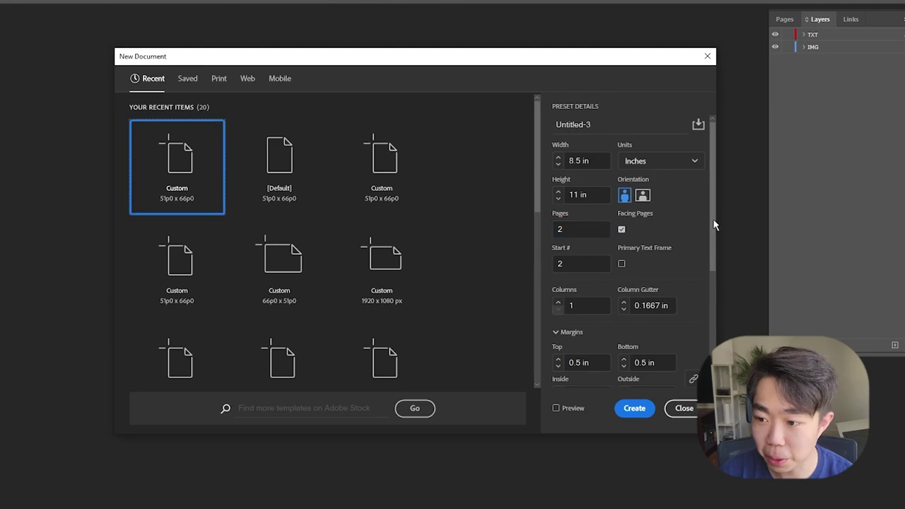
scroll(643, 212, down, 1)
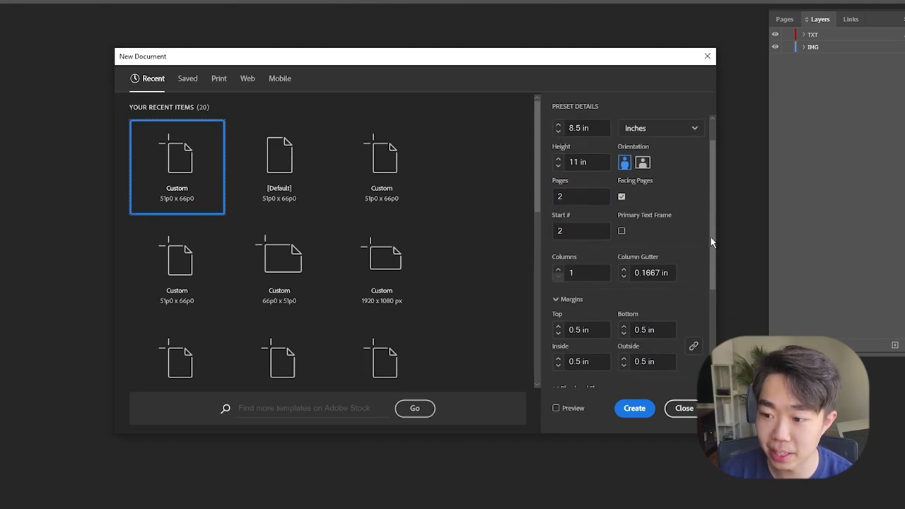
scroll(711, 251, down, 1)
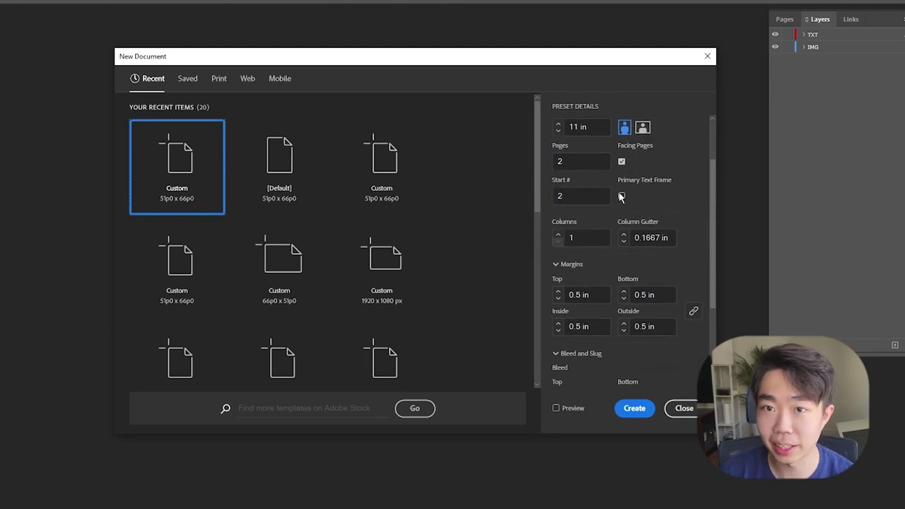
click(635, 408)
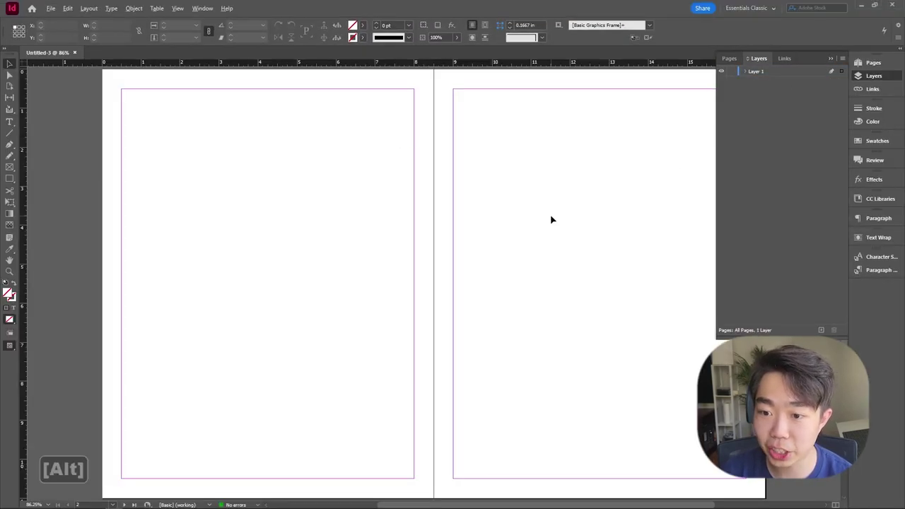
Add a new layer and move it below Layer 1
scroll(550, 219, down, 1)
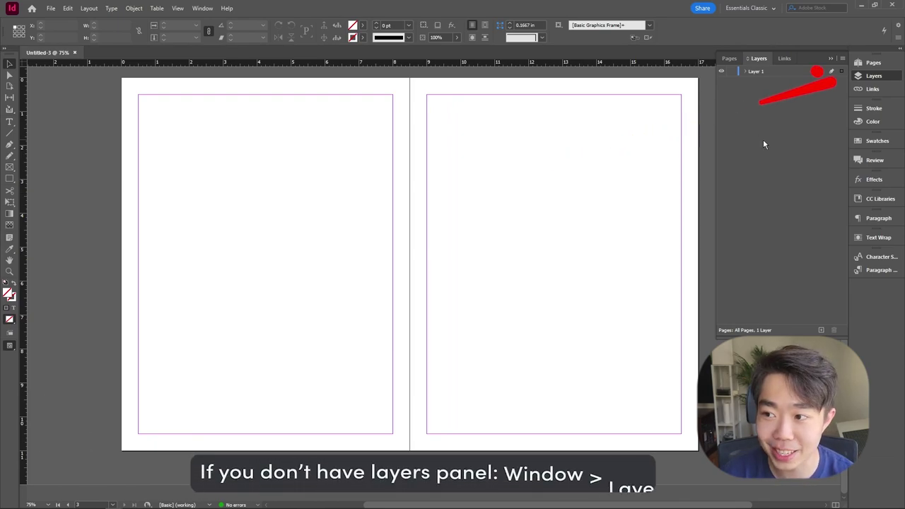
click(822, 329)
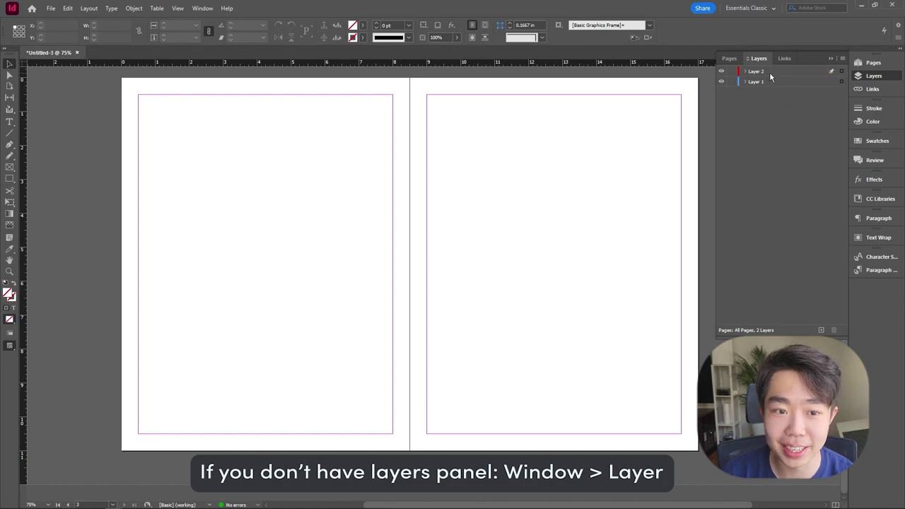
mouse_move(769, 72)
mouse_down()
mouse_move(780, 77)
mouse_move(771, 83)
mouse_up()
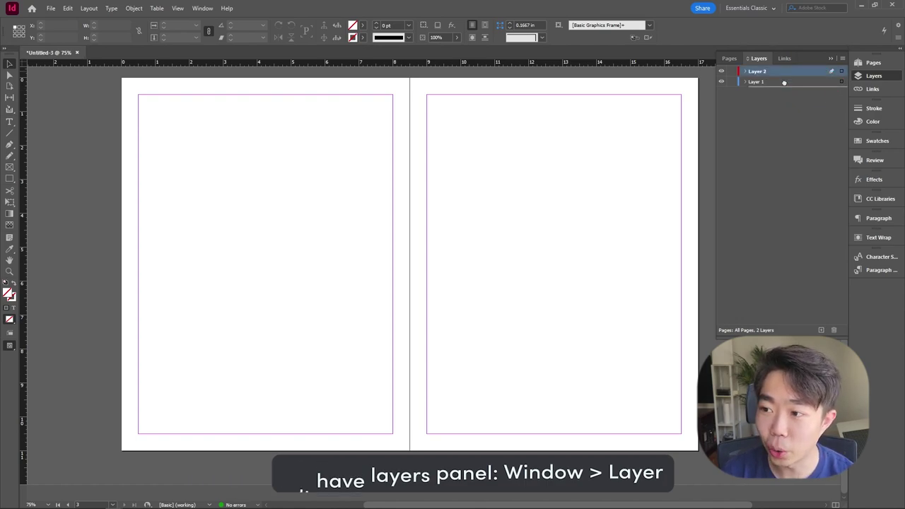
Rename the lower layer IMAGE and the upper layer TEXT
double_click(765, 83)
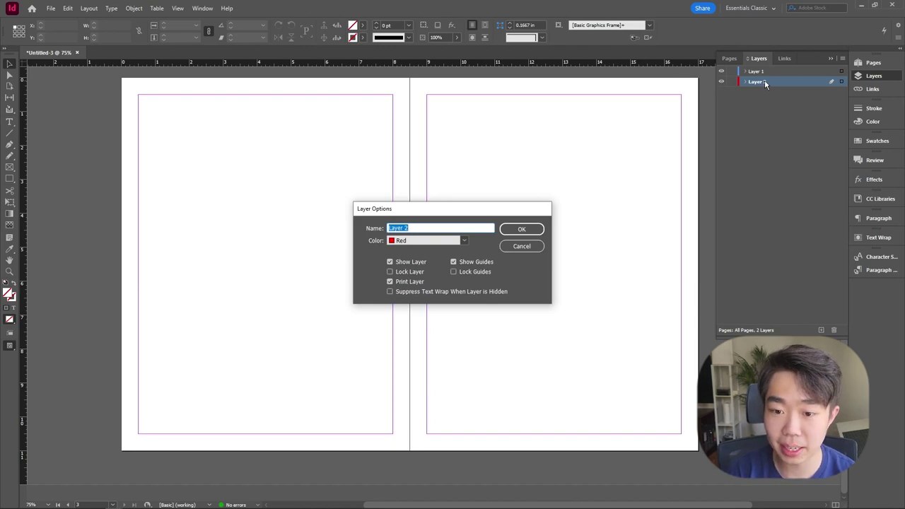
text(IMAGE)
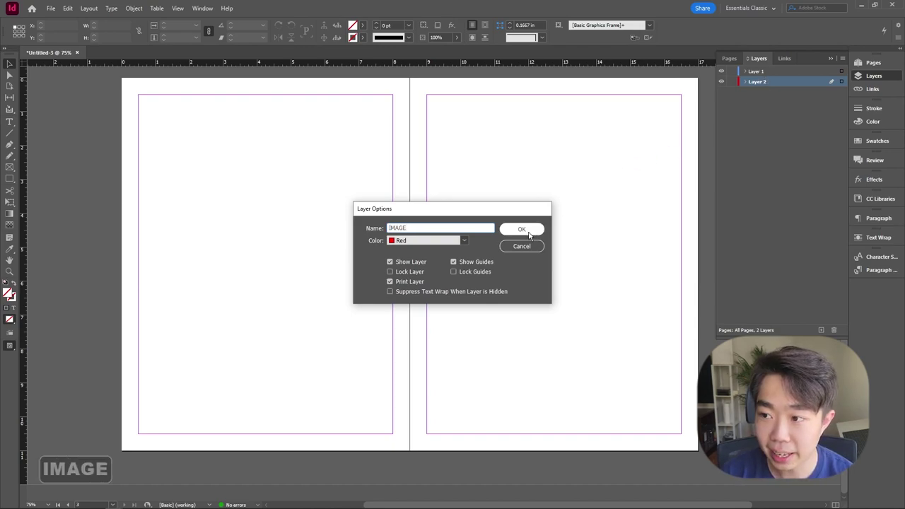
click(521, 229)
double_click(760, 71)
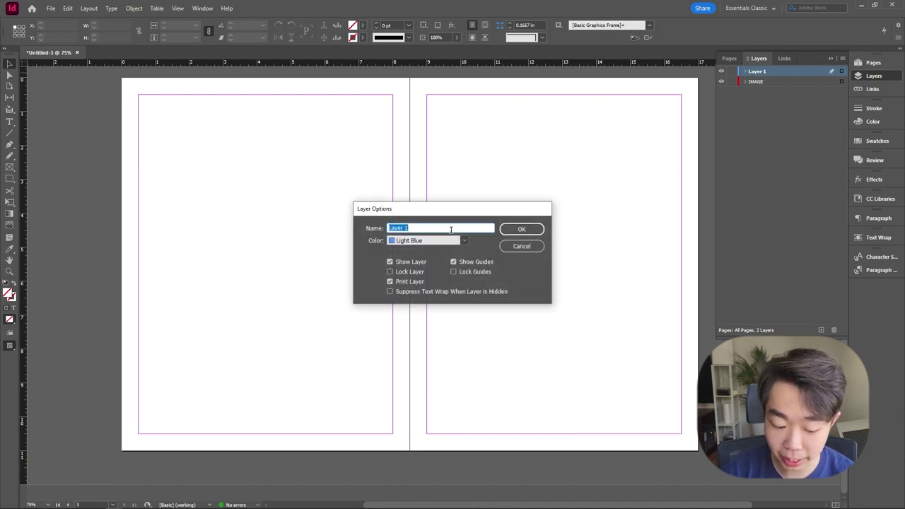
text(TEXT)
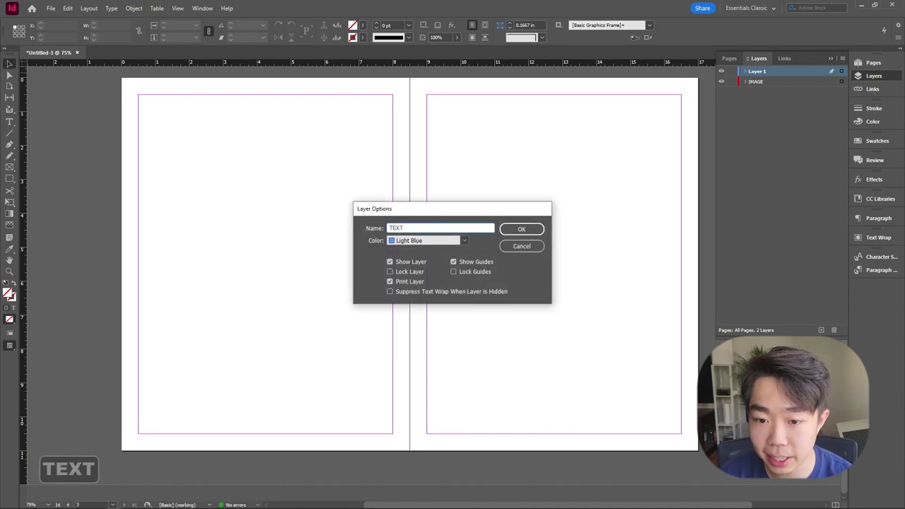
click(513, 229)
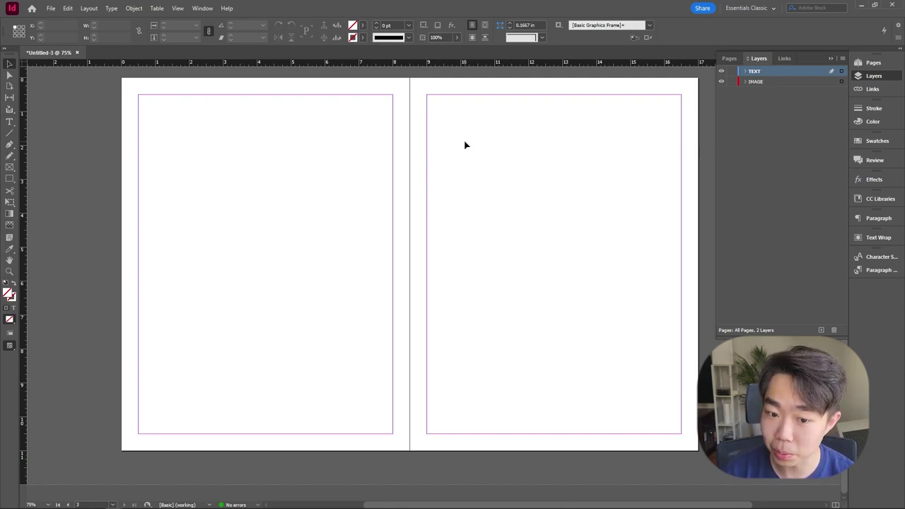
Draw a rectangle frame covering the left page and place the sky portrait photo in it
click(10, 168)
drag(122, 77, 409, 450)
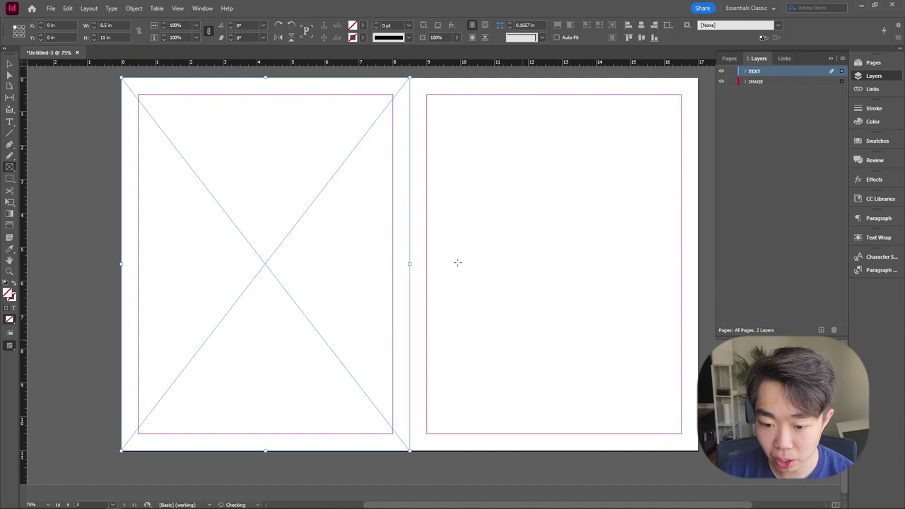
key(v)
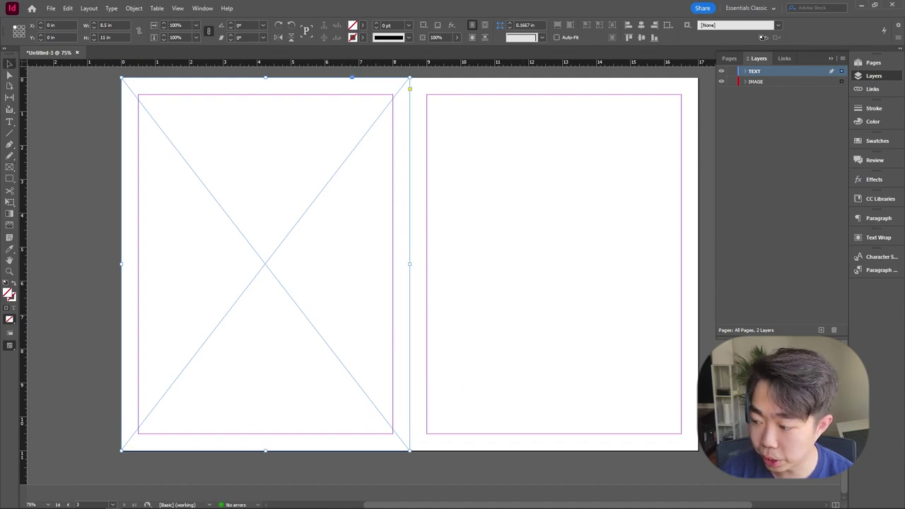
key(ctrl+d)
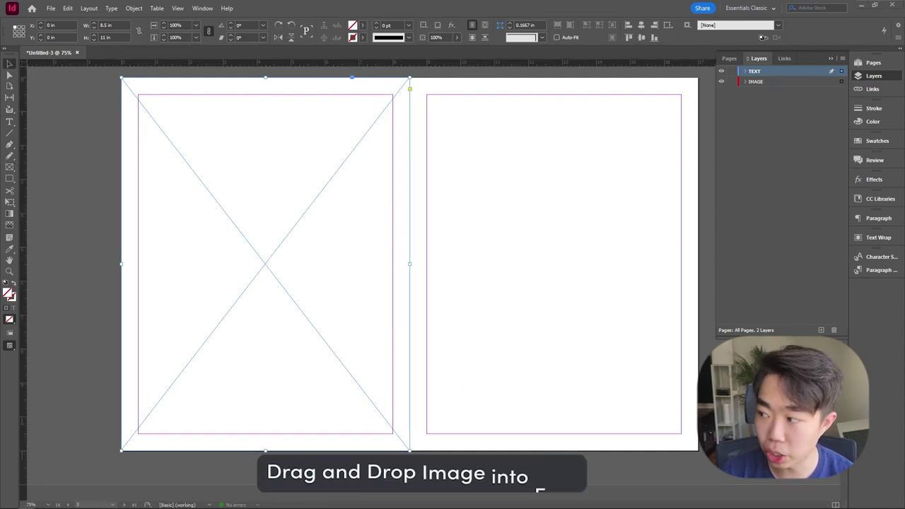
click(290, 246)
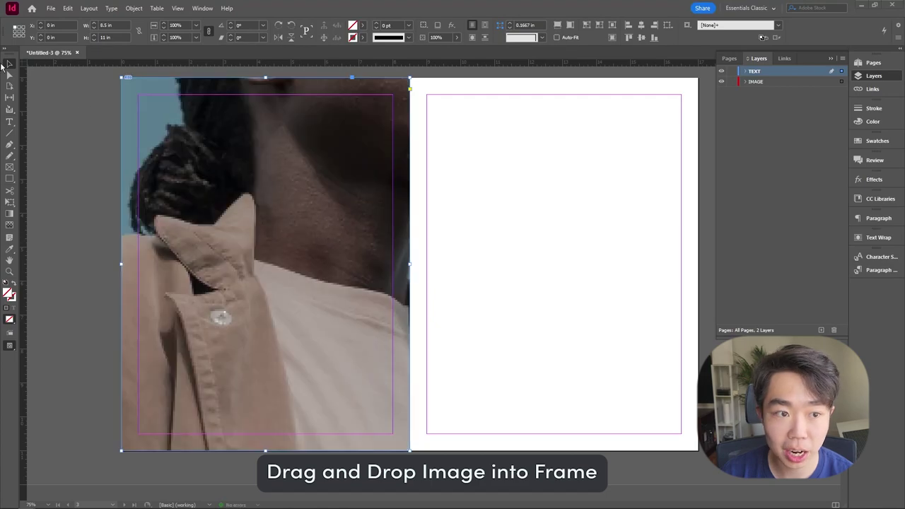
Set the photo's fitting to Fill Frame Proportionally
right_click(279, 216)
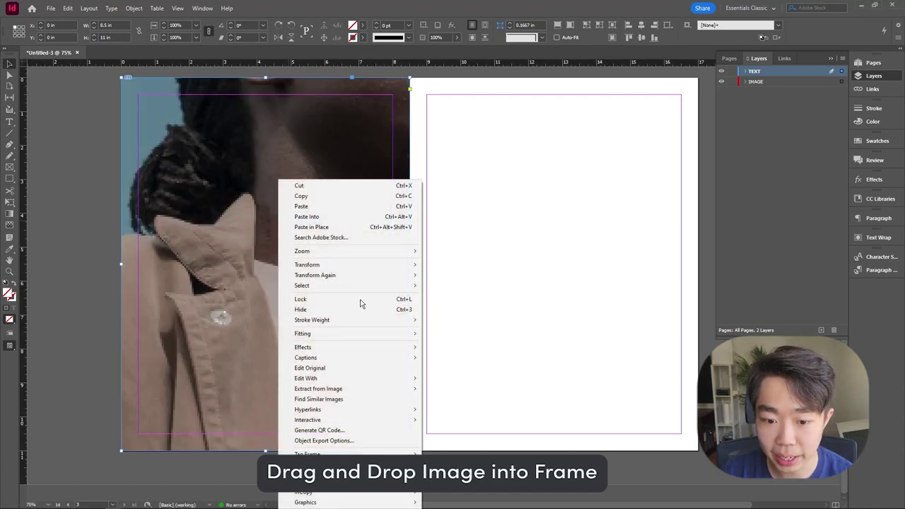
mouse_move(386, 333)
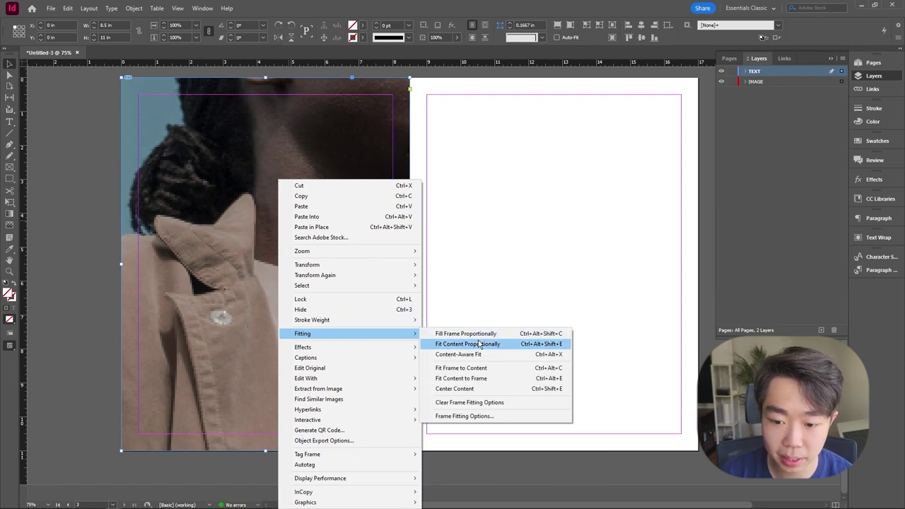
click(468, 344)
right_click(352, 281)
mouse_move(445, 334)
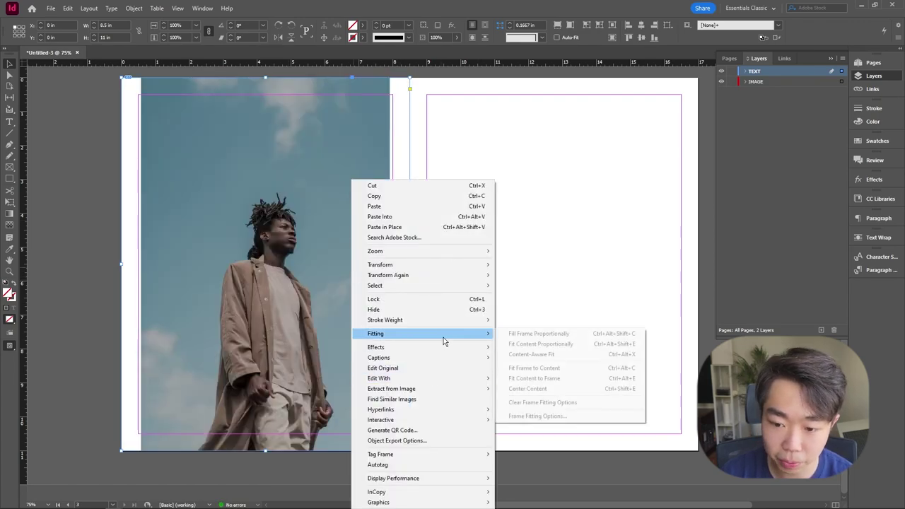
click(508, 338)
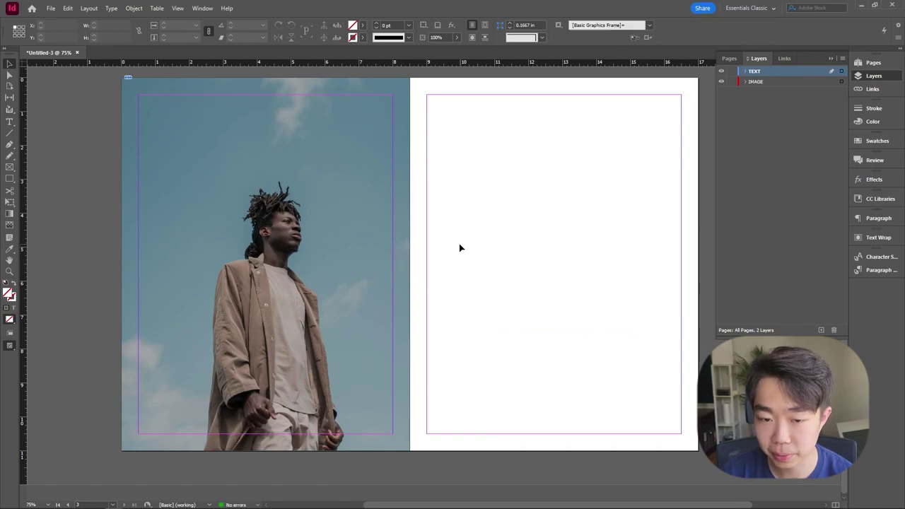
Move the photo frame onto the IMAGE layer and lock that layer
click(371, 235)
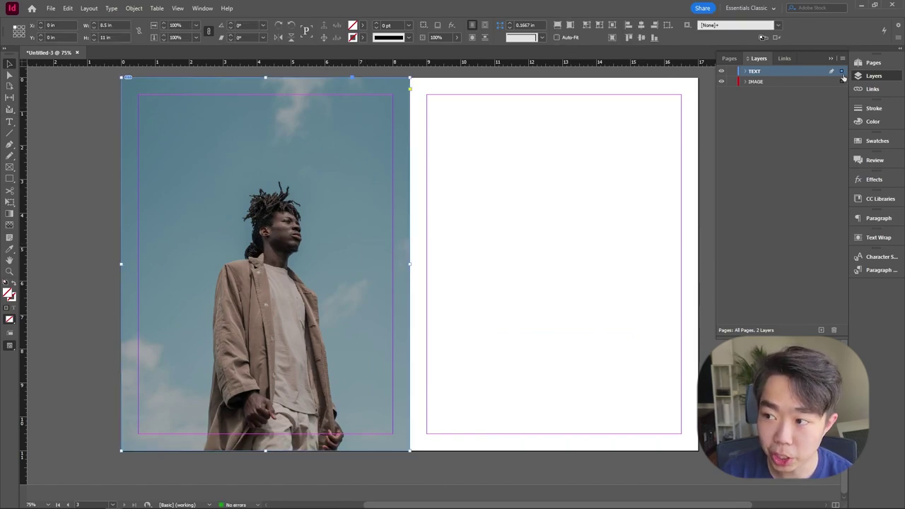
drag(842, 72, 842, 82)
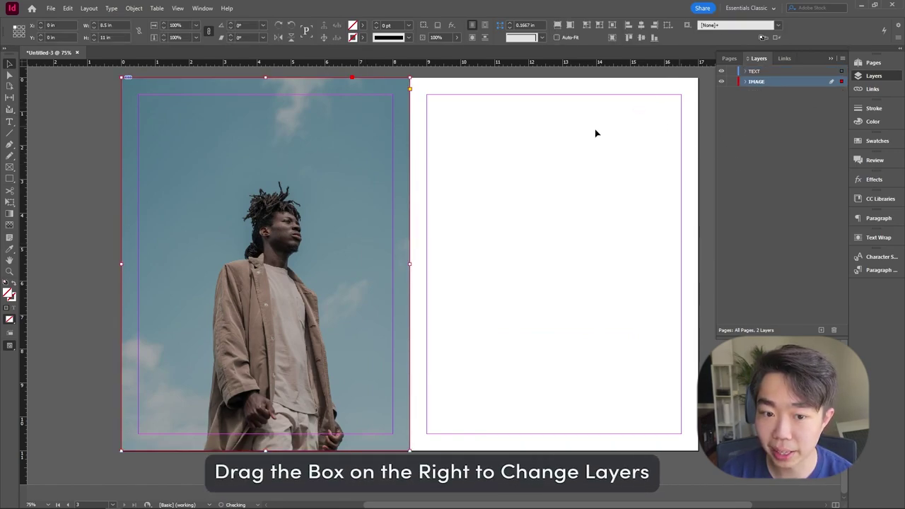
click(732, 81)
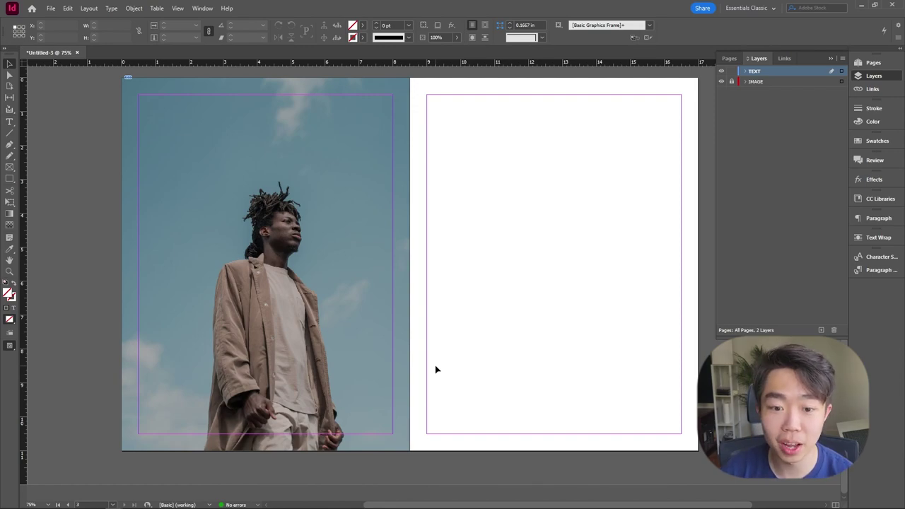
Draw a text frame near the bottom of the left page and type LYH+STUDIO
click(9, 122)
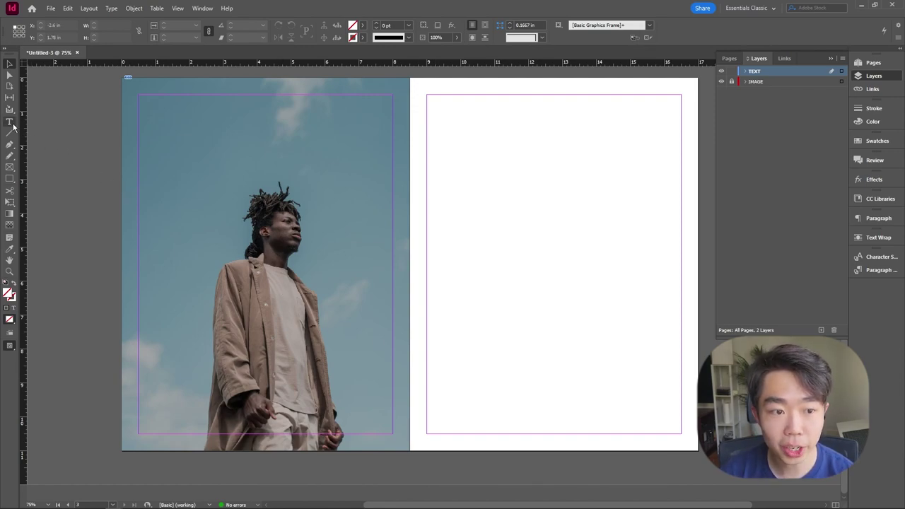
drag(139, 435, 393, 385)
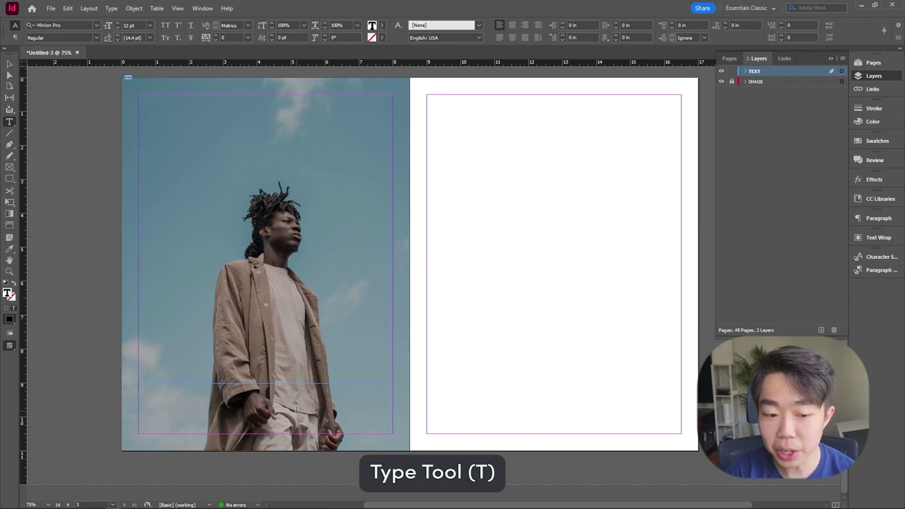
key(Caps_Lock)
text(ly)
key(BackSpace)
key(BackSpace)
key(Caps_Lock)
text(LYH)
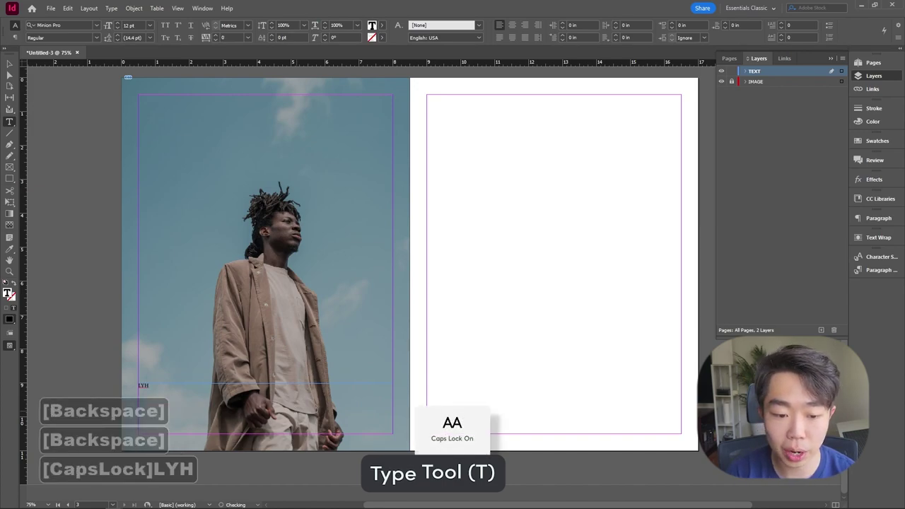
text(STUDIO)
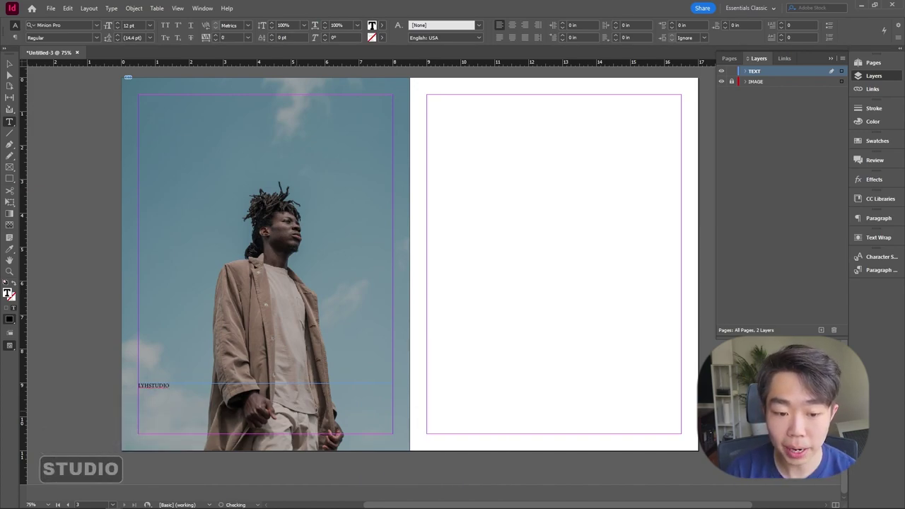
key(Left)
key(Left)
key(Left)
text(+)
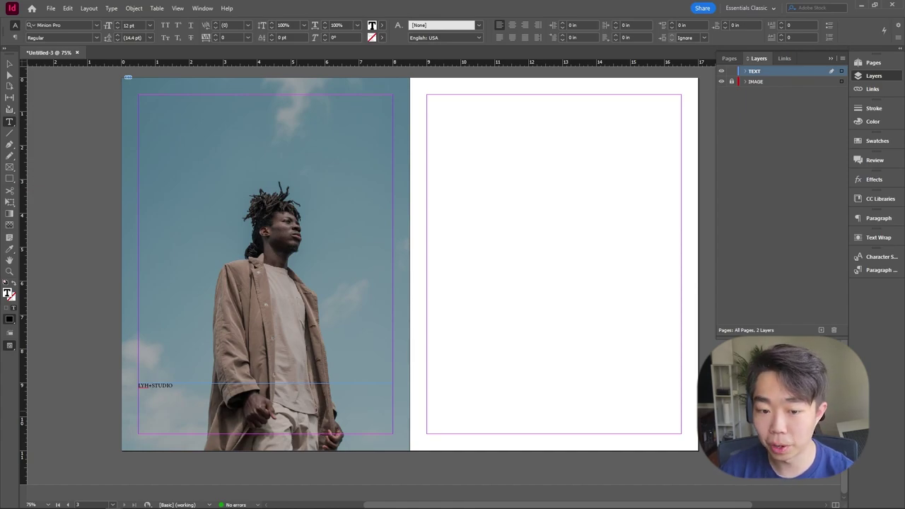
key(ctrl+a)
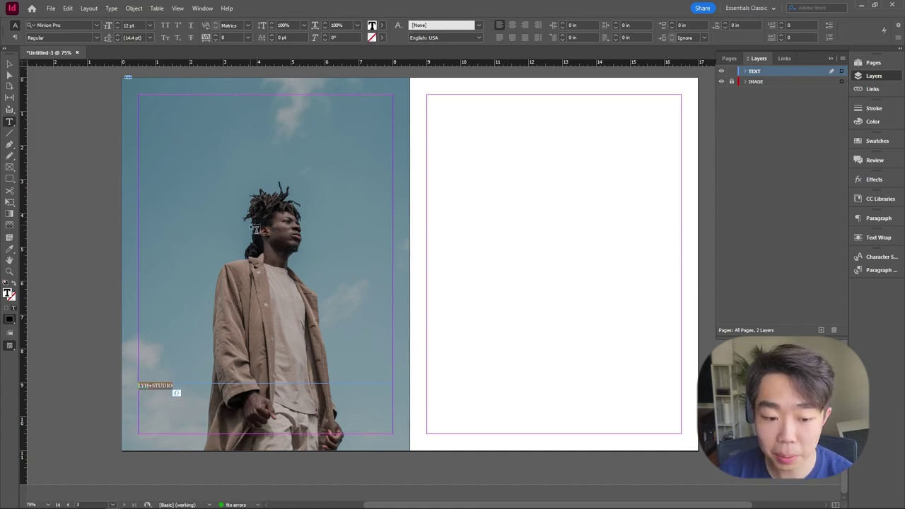
Change the LYH+STUDIO font to Futura PT Bold
click(99, 26)
text(FUTURA)
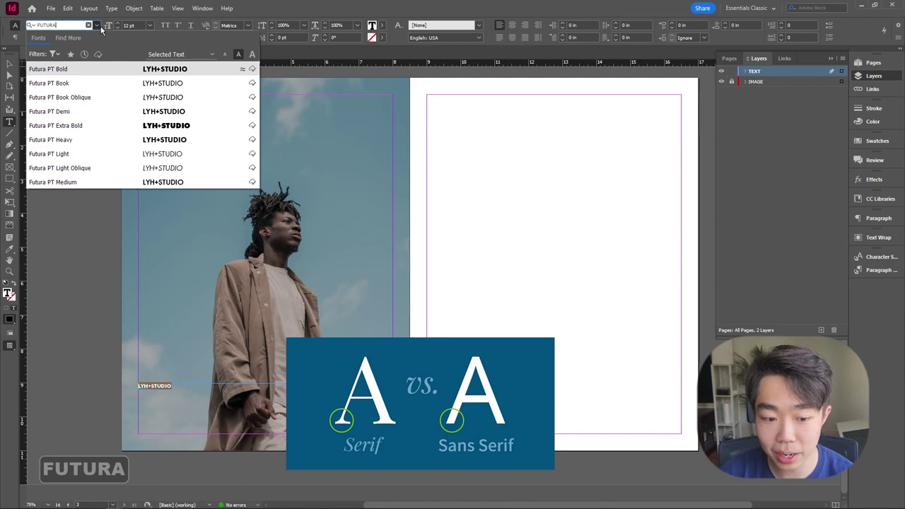
click(113, 69)
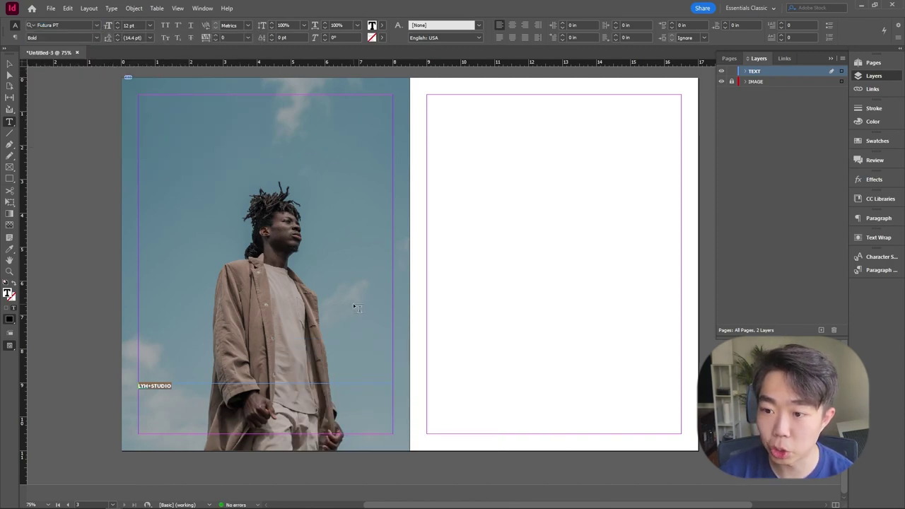
Increase the LYH+STUDIO font size to 75 pt
click(141, 26)
text(72)
key(Return)
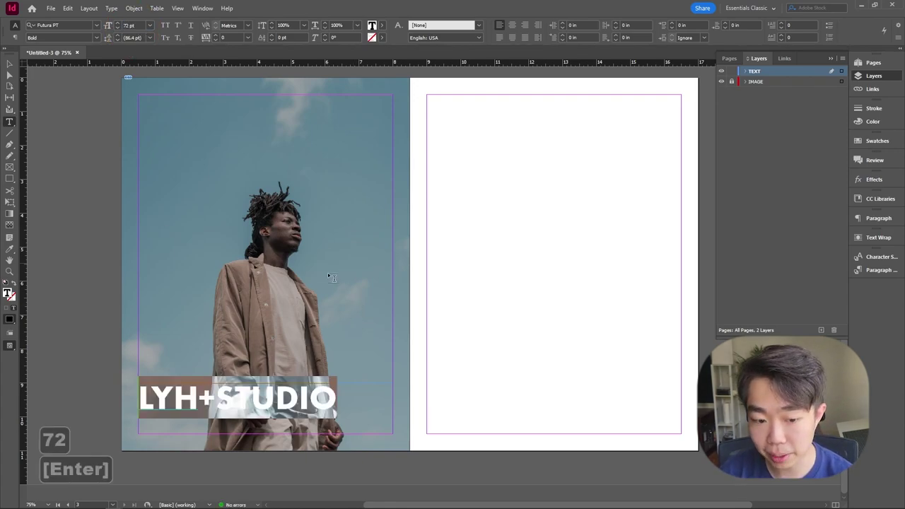
click(129, 25)
text(75)
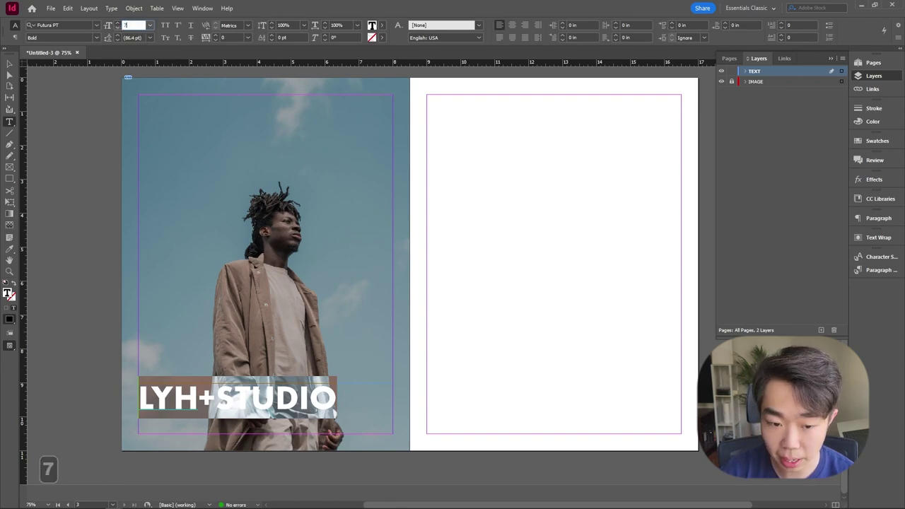
key(Return)
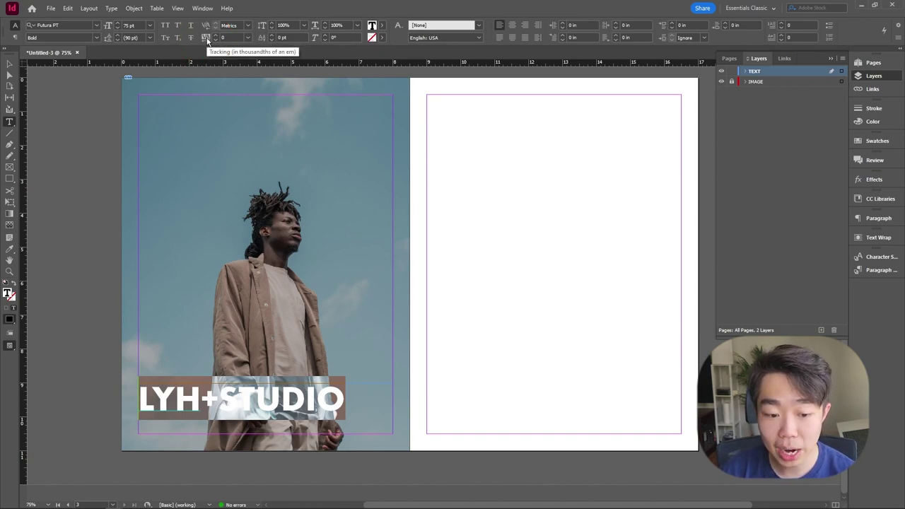
Set the tracking of YH+STUDIO, everything after the L, to 150
click(157, 397)
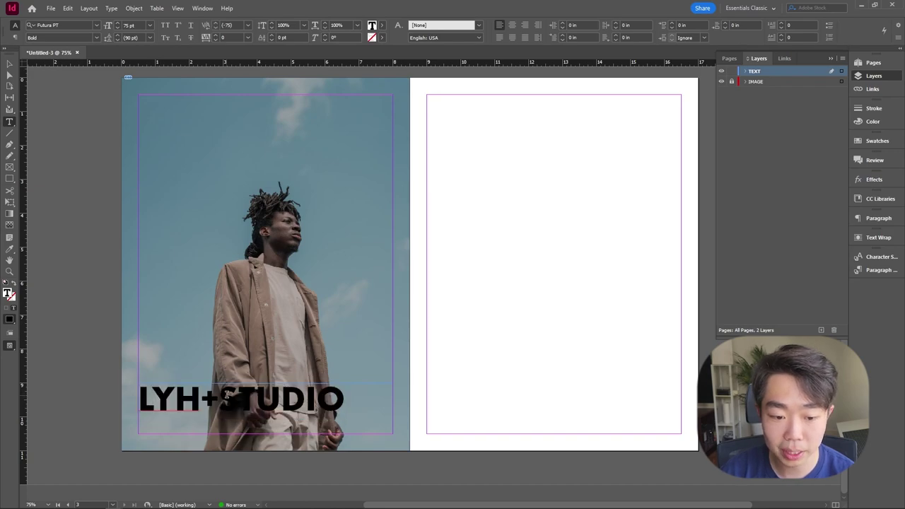
drag(151, 399, 368, 407)
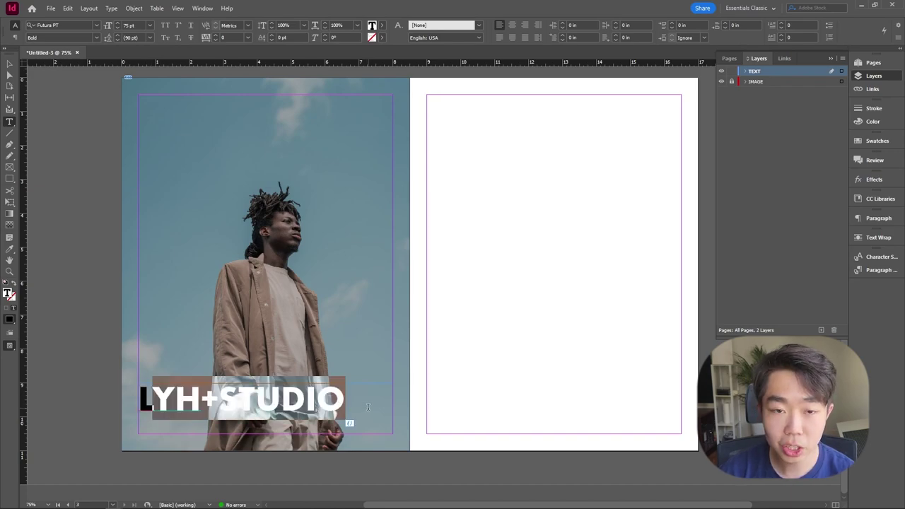
click(226, 37)
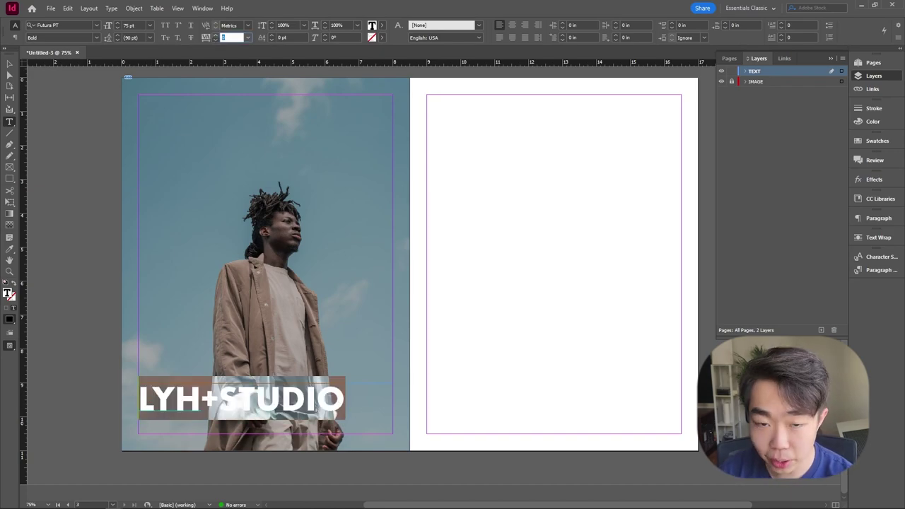
text(75)
key(Return)
text(150)
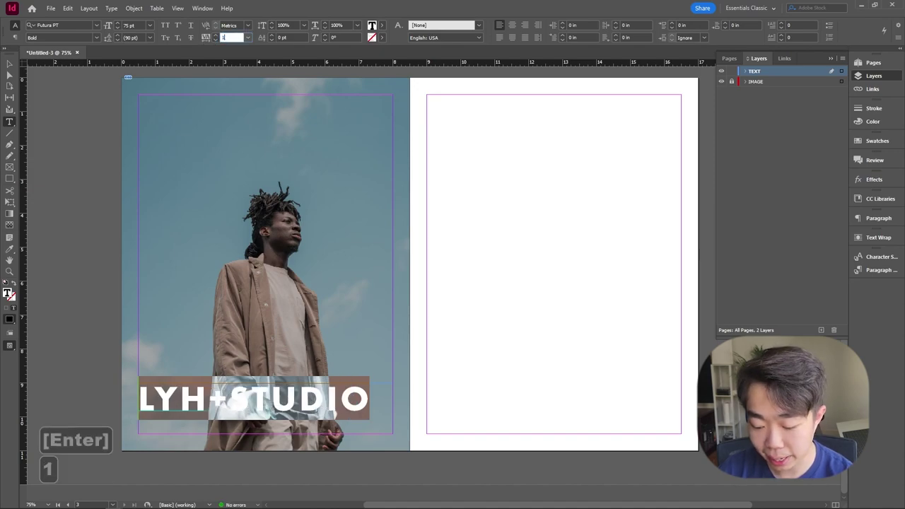
key(Return)
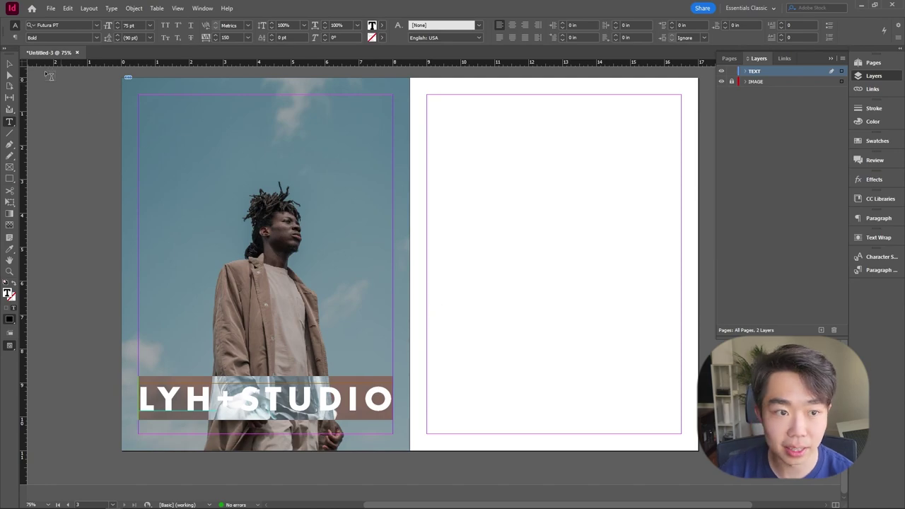
Drag the text frame's top edge down to fit the text snugly
key(Escape)
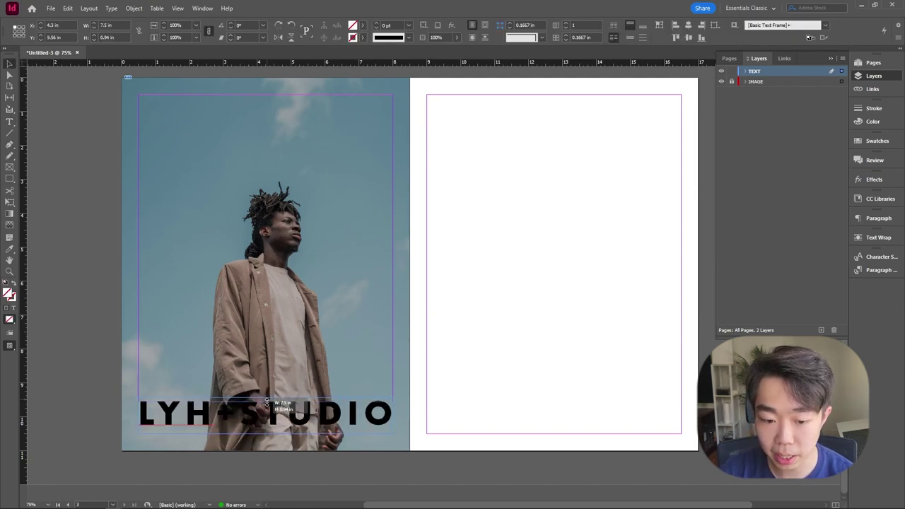
drag(268, 401, 269, 406)
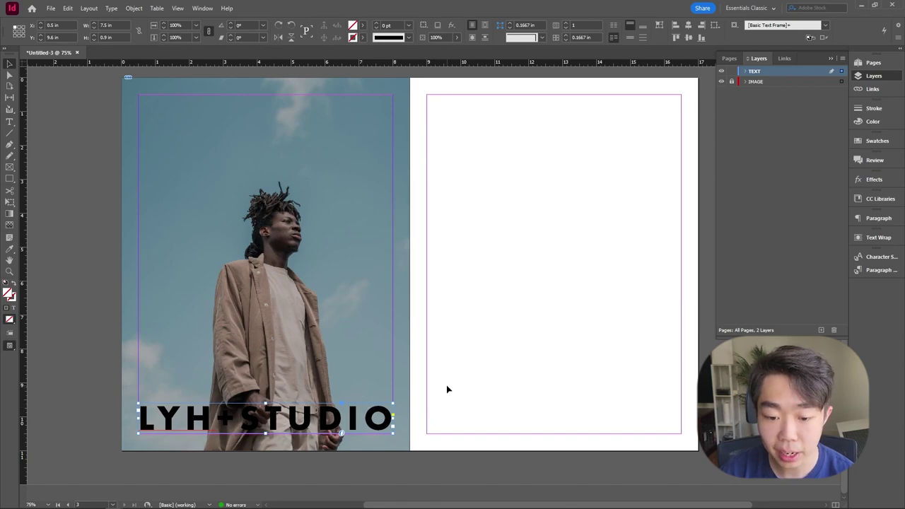
double_click(351, 417)
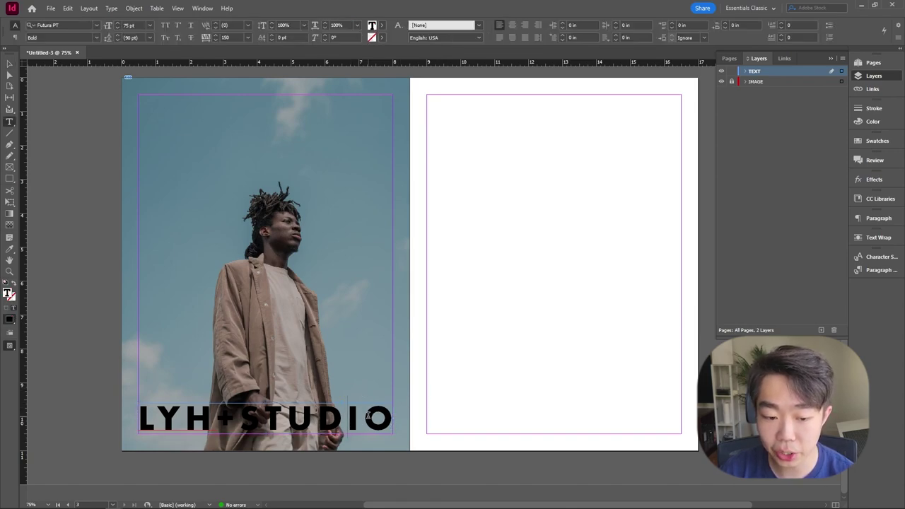
Swap fill and stroke on LYH+STUDIO so the letters become outlined with no fill
key(ctrl+a)
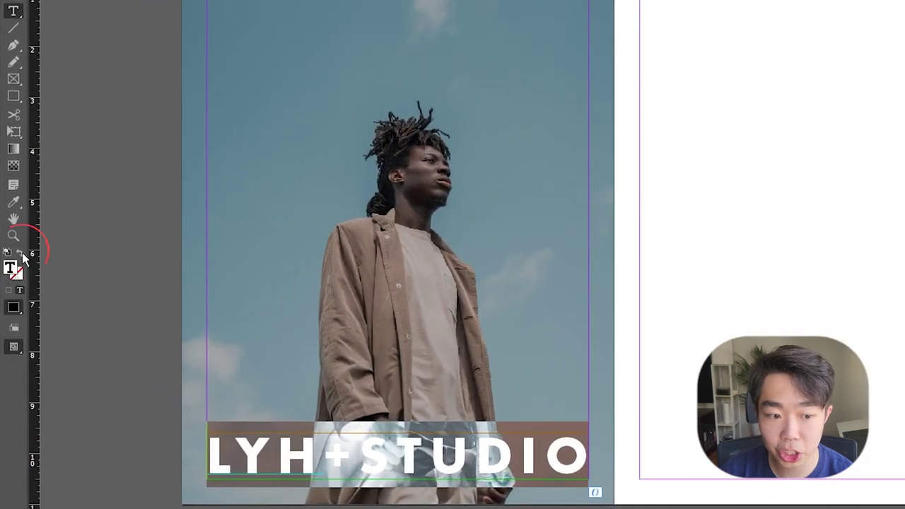
click(21, 254)
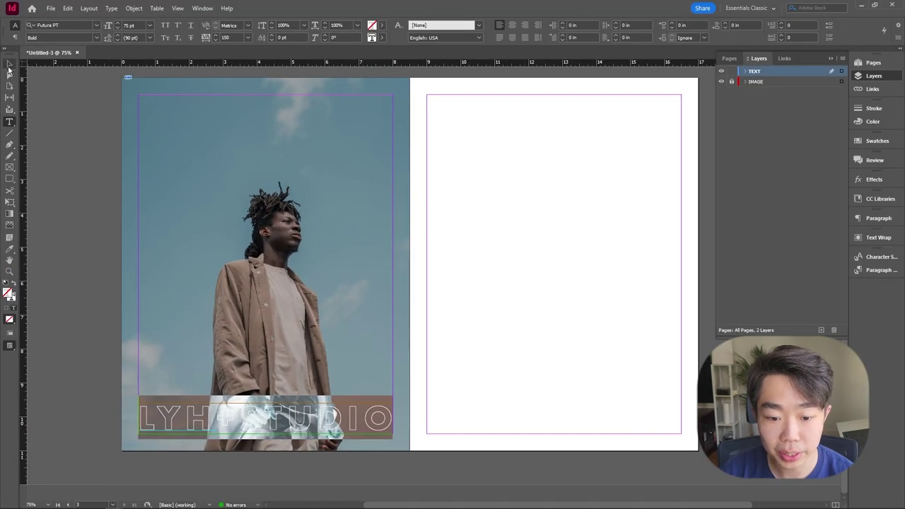
key(Escape)
click(505, 299)
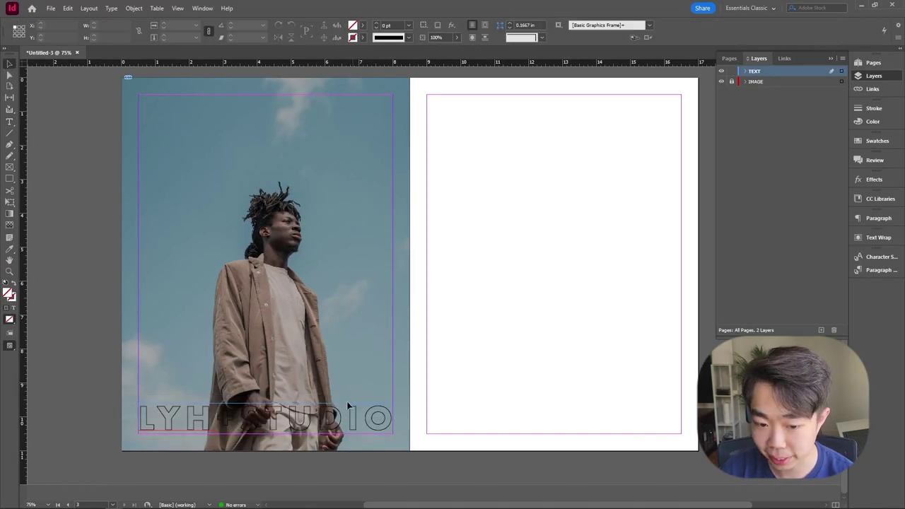
click(347, 405)
double_click(348, 405)
key(ctrl+a)
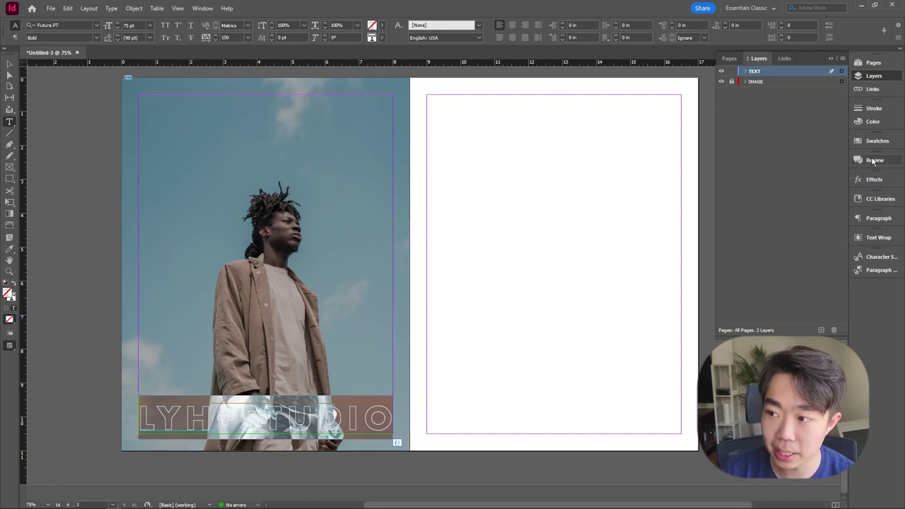
Set the LYH+STUDIO stroke weight to 2 pt
click(884, 121)
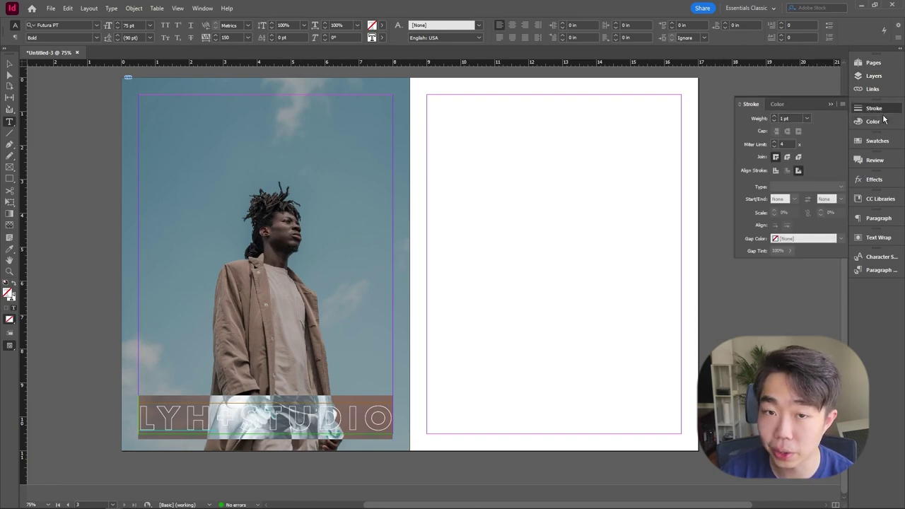
click(203, 8)
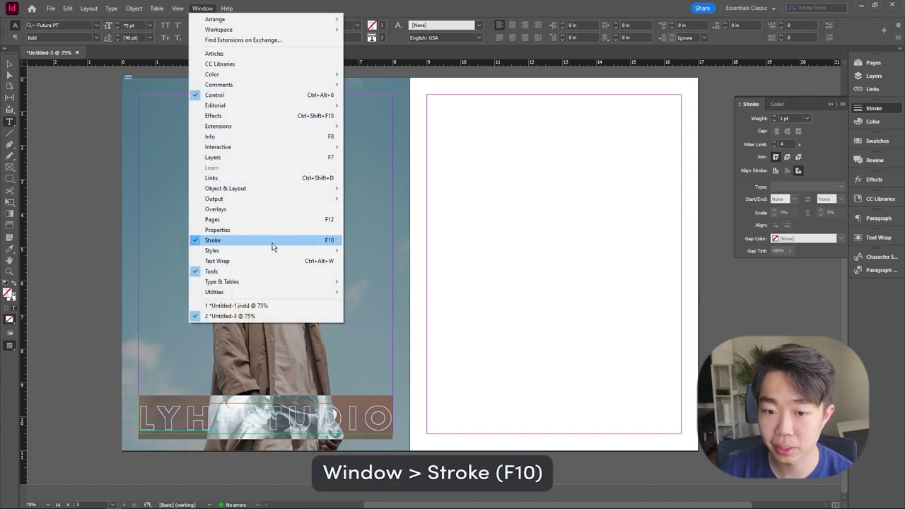
click(809, 116)
click(810, 118)
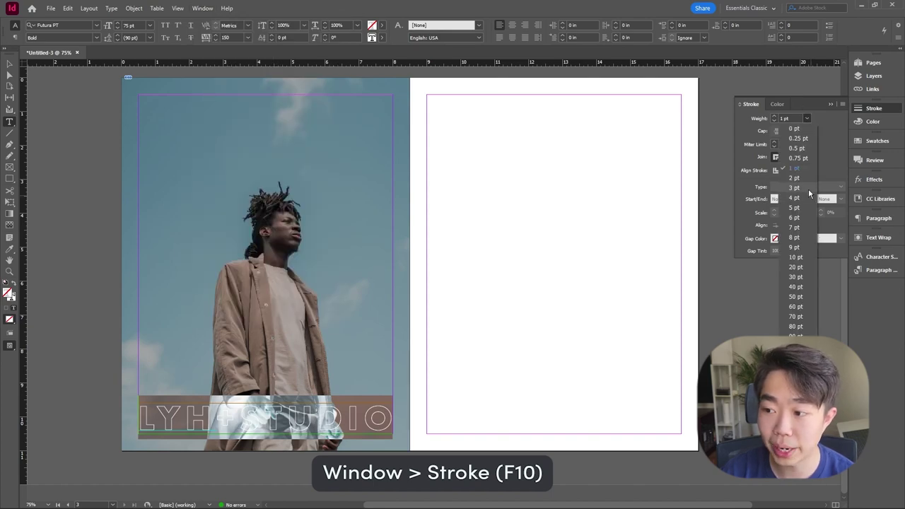
click(805, 181)
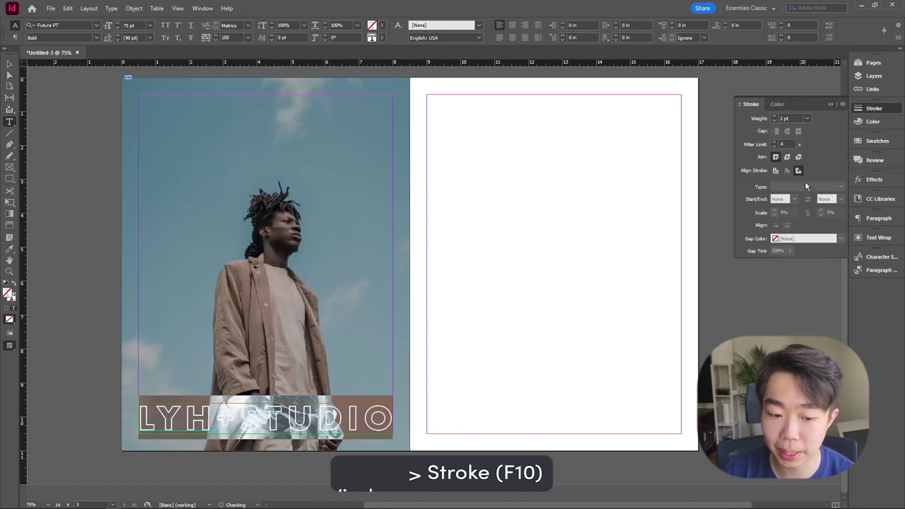
click(10, 64)
click(503, 205)
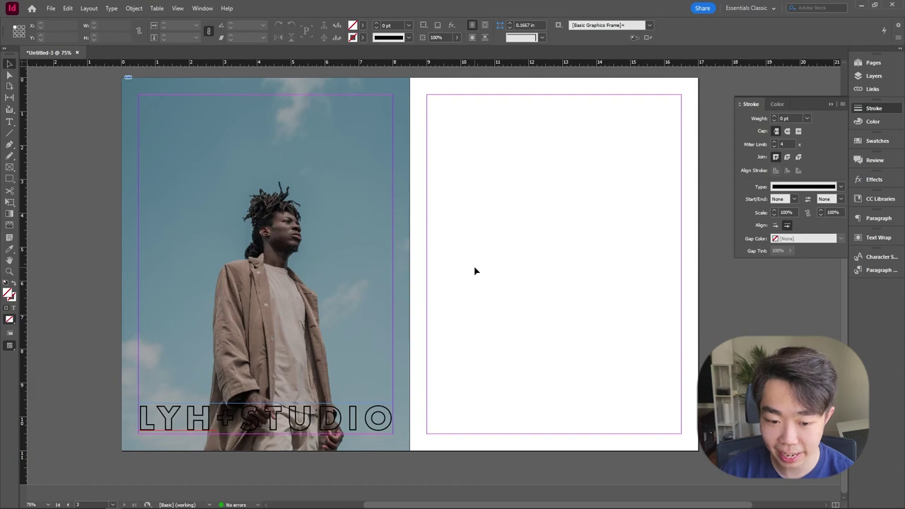
Open Step and Repeat for LYH+STUDIO as a grid with 2 columns
click(365, 416)
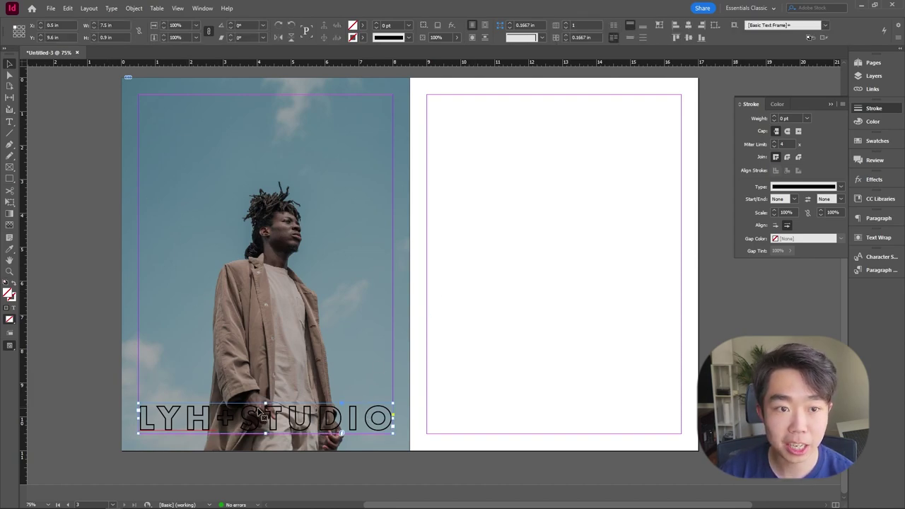
click(67, 8)
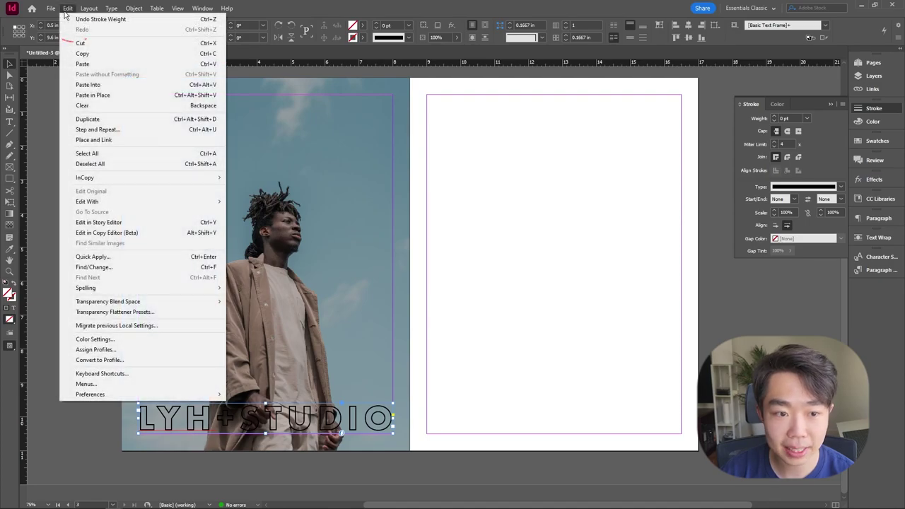
click(155, 131)
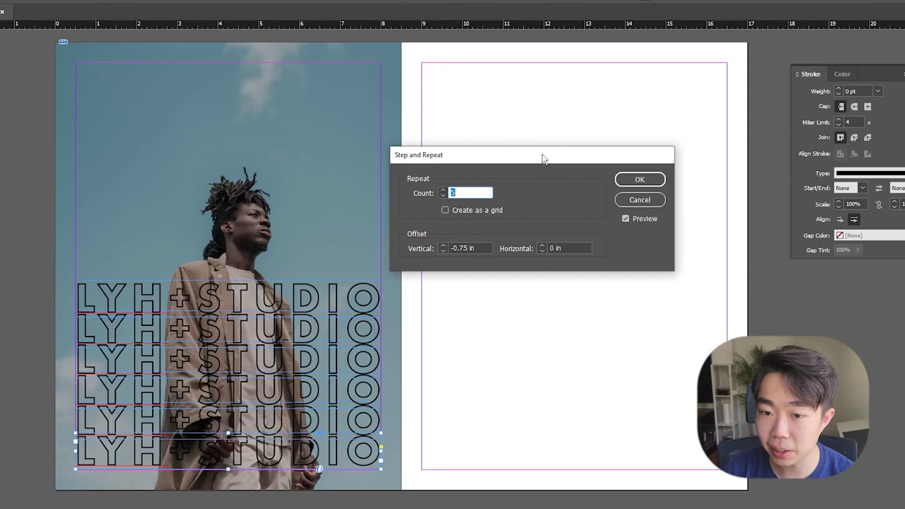
drag(542, 157, 488, 122)
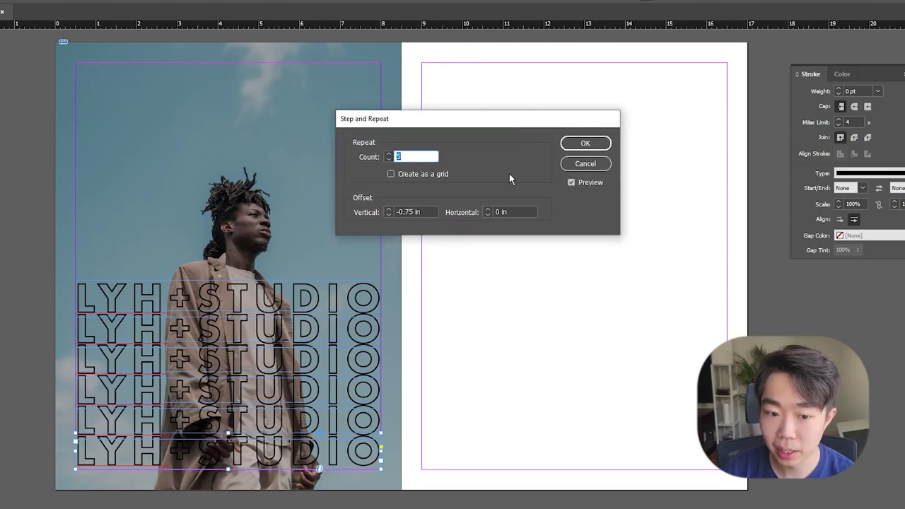
click(392, 176)
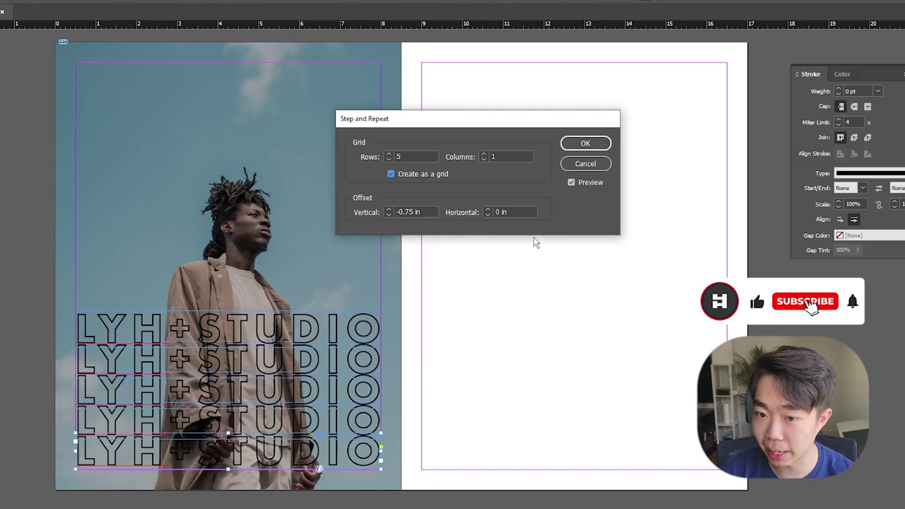
click(484, 154)
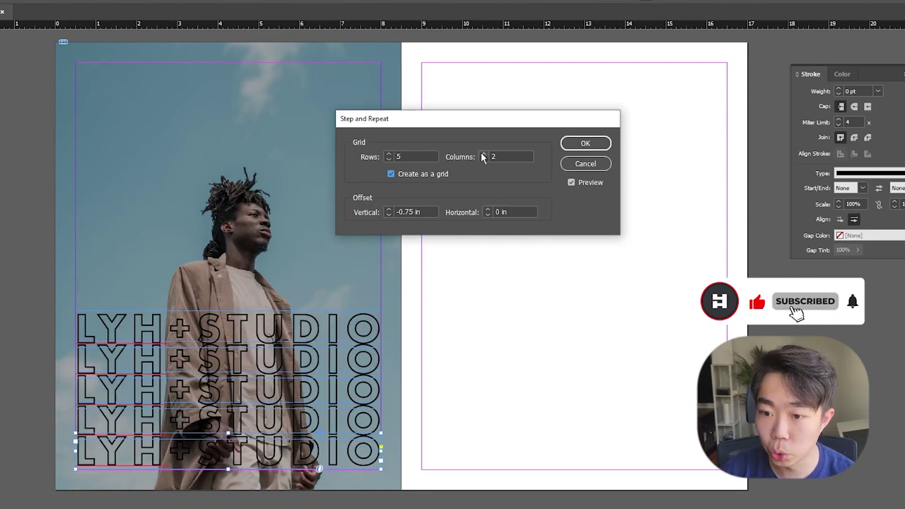
Set the horizontal offset to 0.4375 in and keep the vertical offset at -0.75 in
click(488, 210)
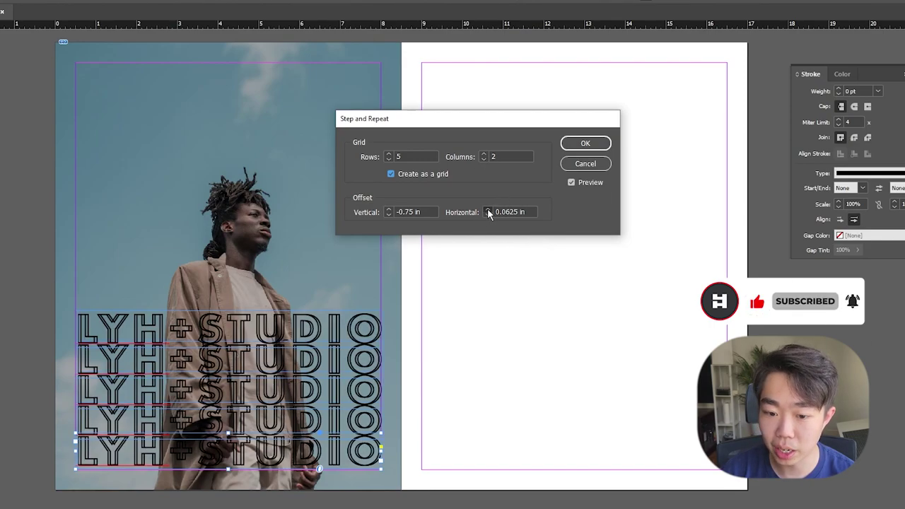
click(488, 209)
click(488, 210)
click(488, 209)
click(488, 210)
click(488, 210)
click(488, 210)
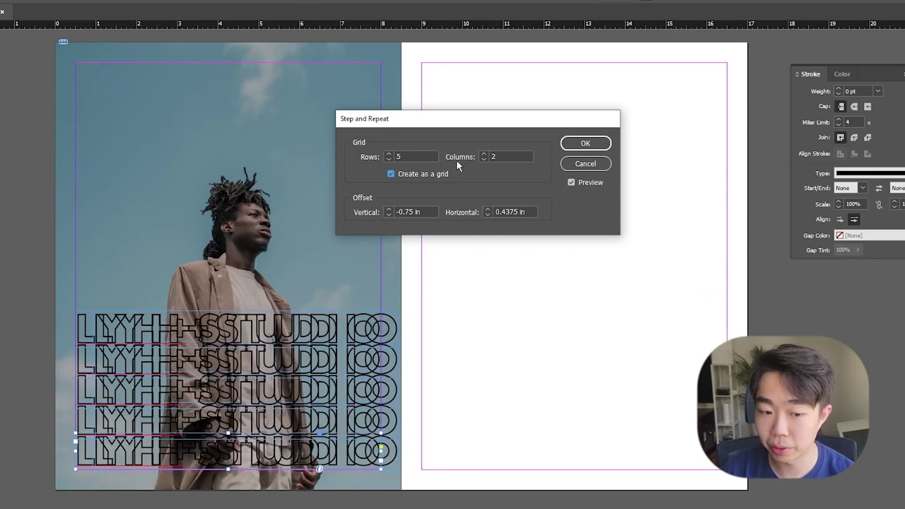
click(389, 215)
click(389, 215)
click(389, 209)
click(389, 209)
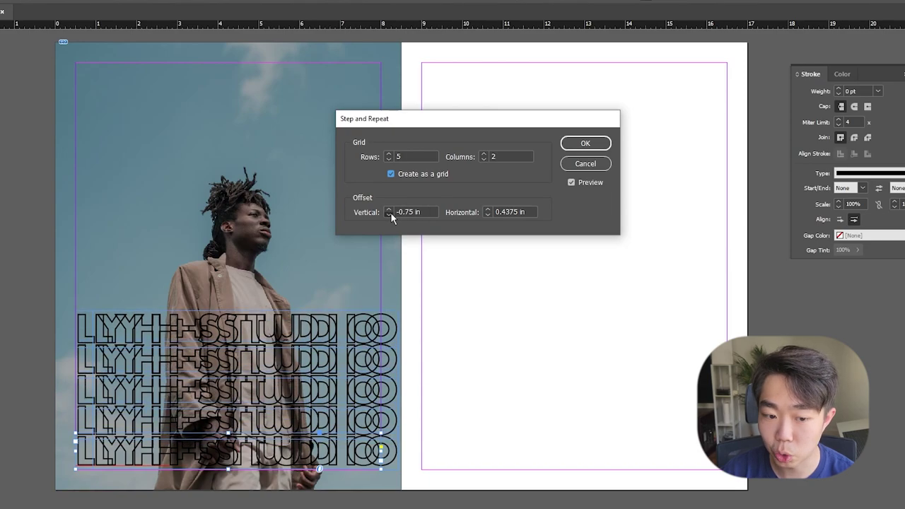
click(389, 215)
click(389, 210)
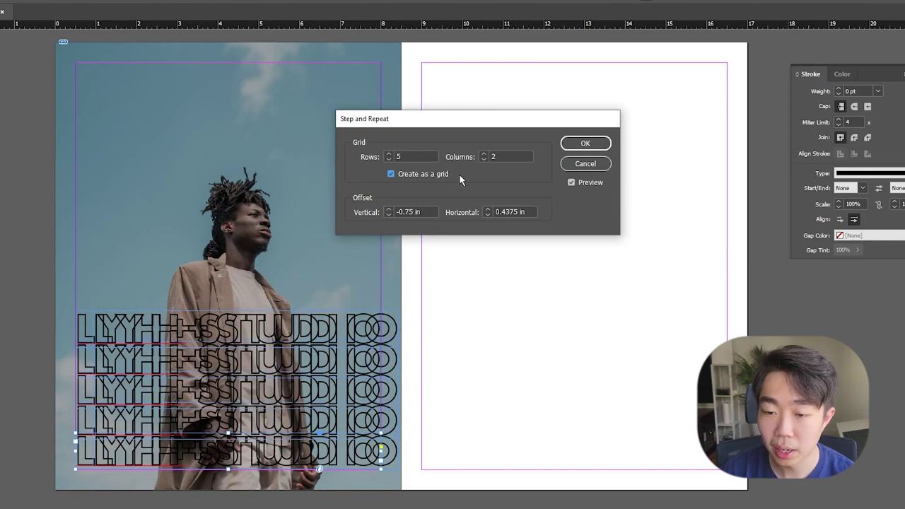
Turn off the grid option and set the horizontal offset to 0 in
click(391, 175)
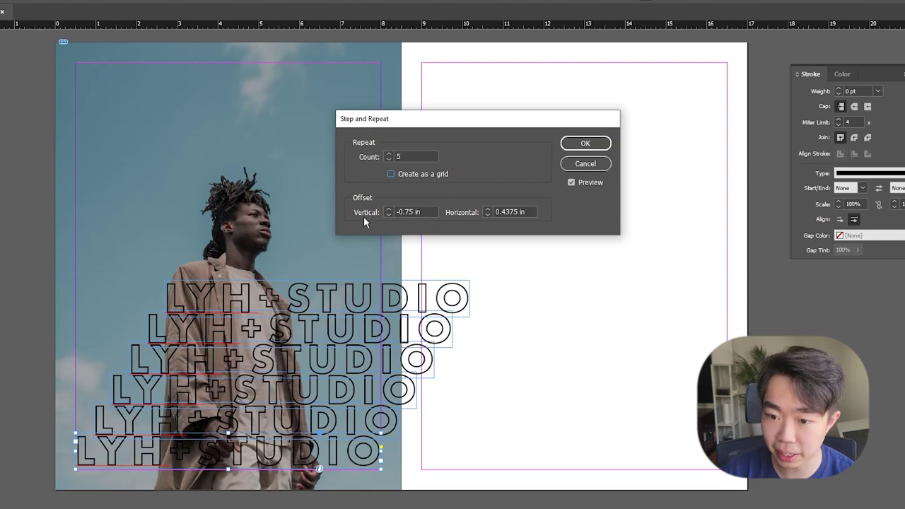
triple_click(416, 212)
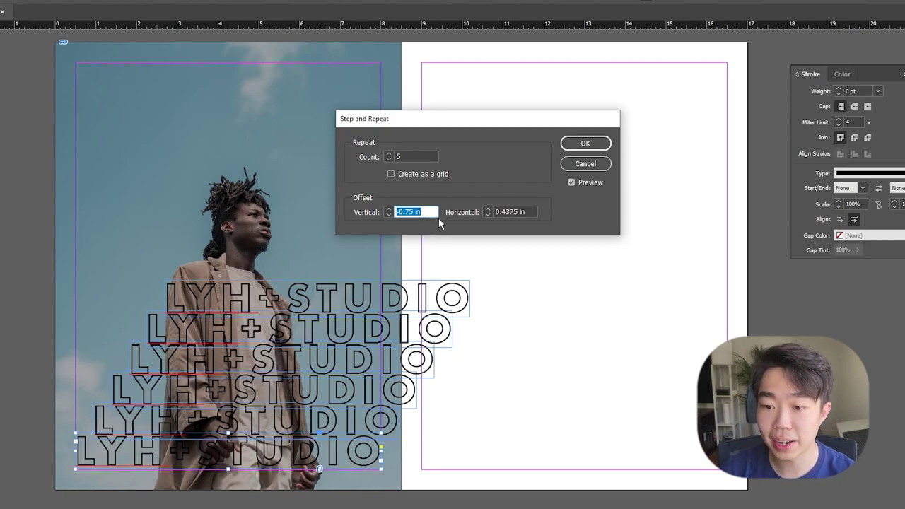
click(522, 212)
triple_click(534, 212)
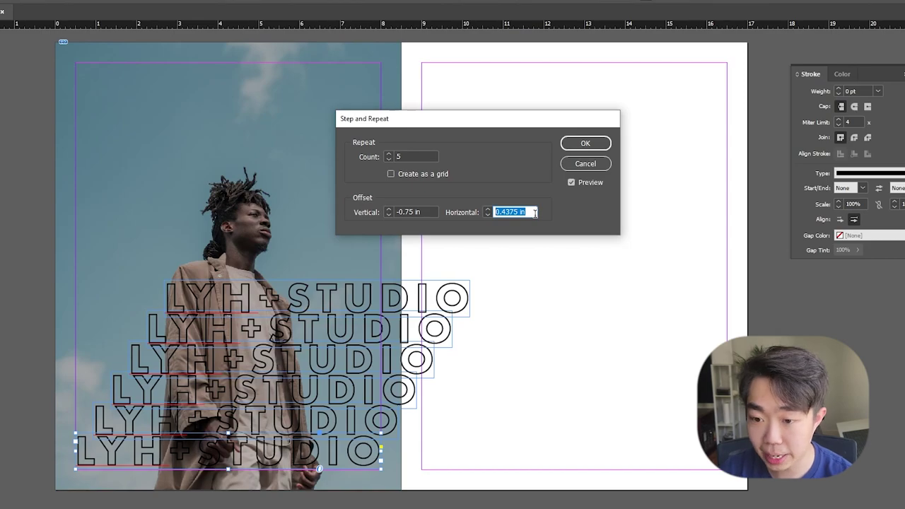
text(0)
click(422, 210)
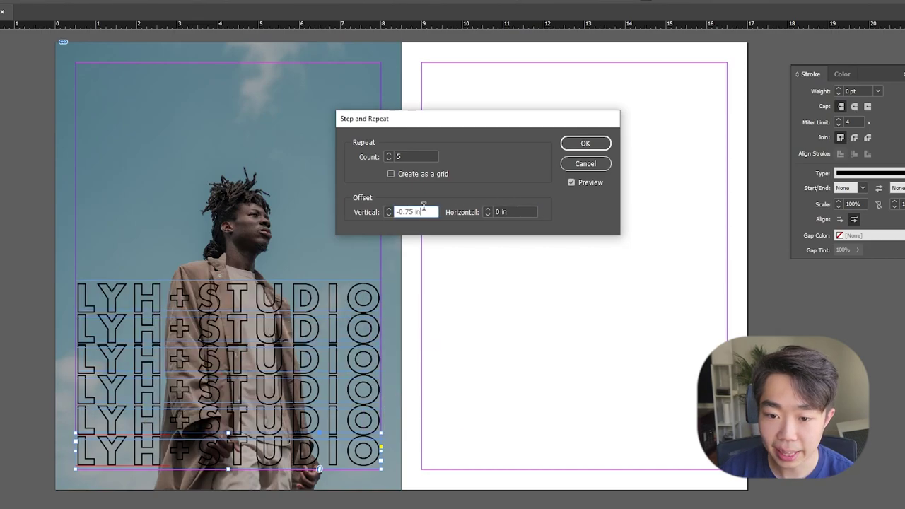
Set the vertical offset to -0.8125 in and the count to 14
click(388, 215)
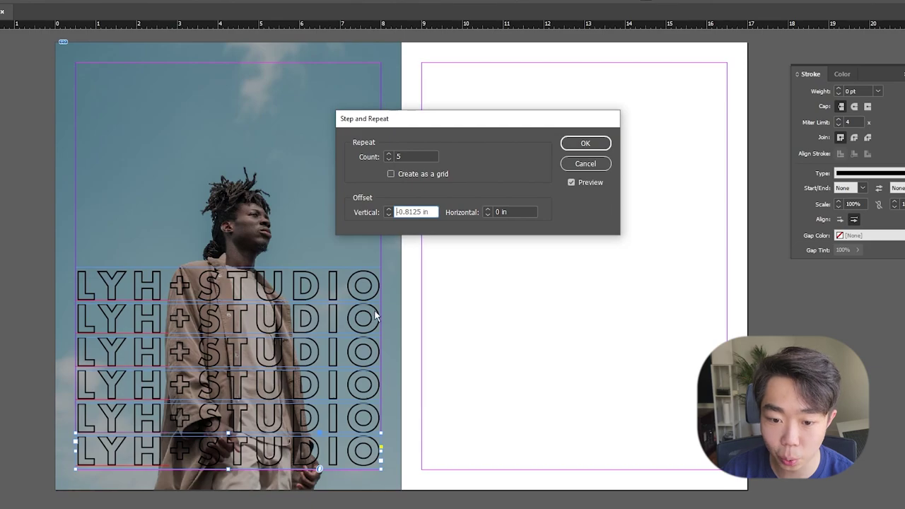
click(388, 210)
click(388, 210)
click(388, 210)
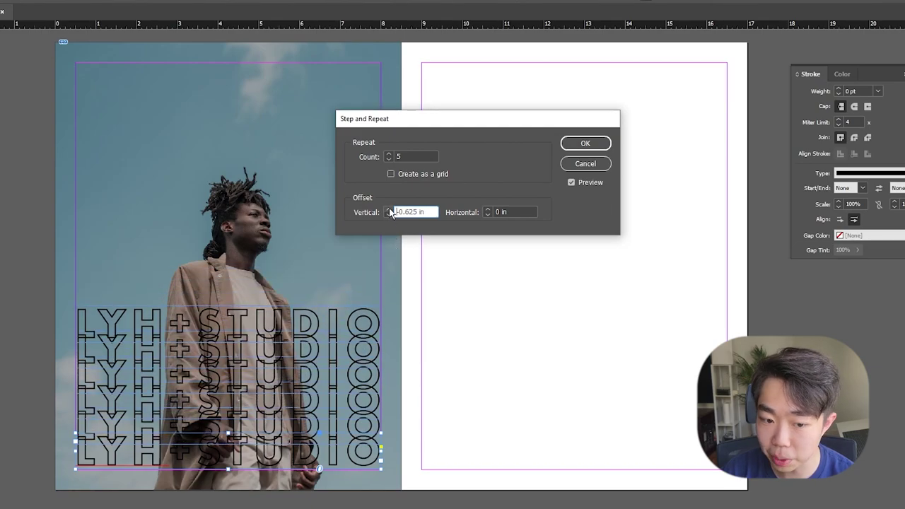
click(389, 214)
click(389, 215)
click(389, 215)
click(389, 154)
click(389, 154)
click(389, 155)
click(389, 154)
click(389, 154)
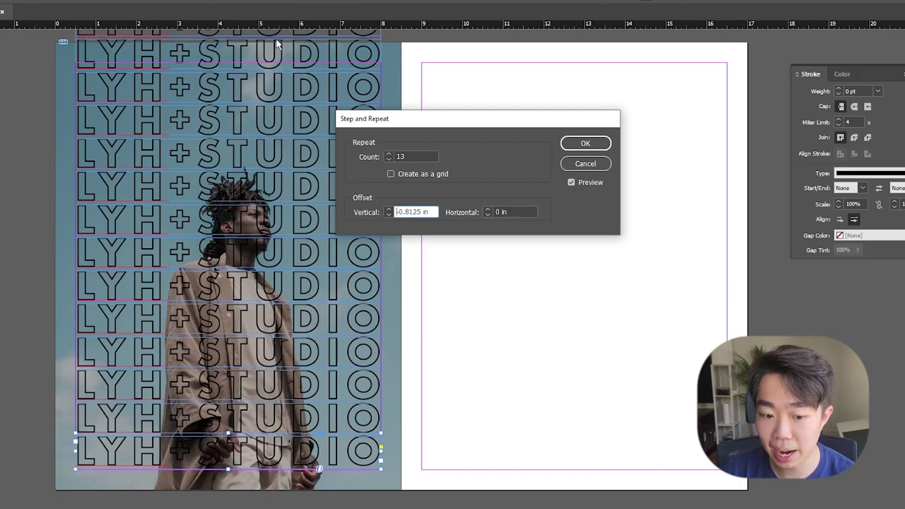
click(389, 153)
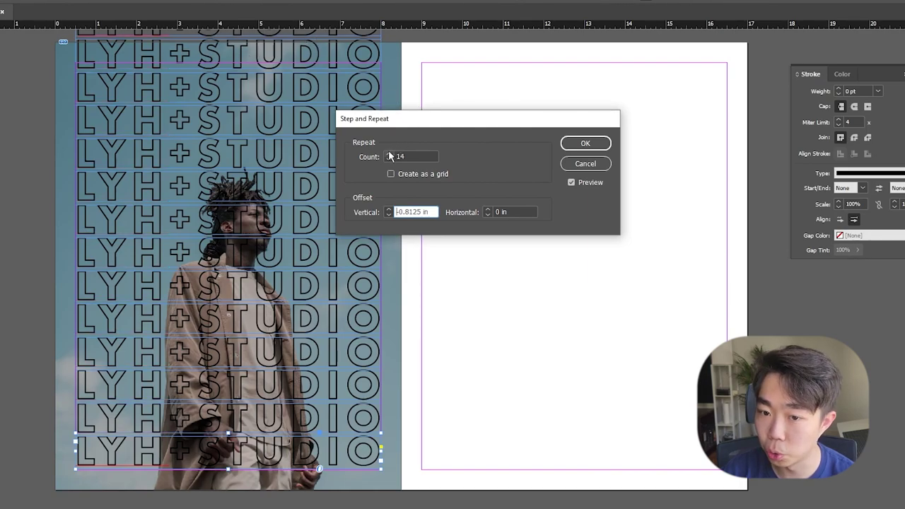
Apply the 14 repeated LYH+STUDIO copies and group them into one block
click(586, 144)
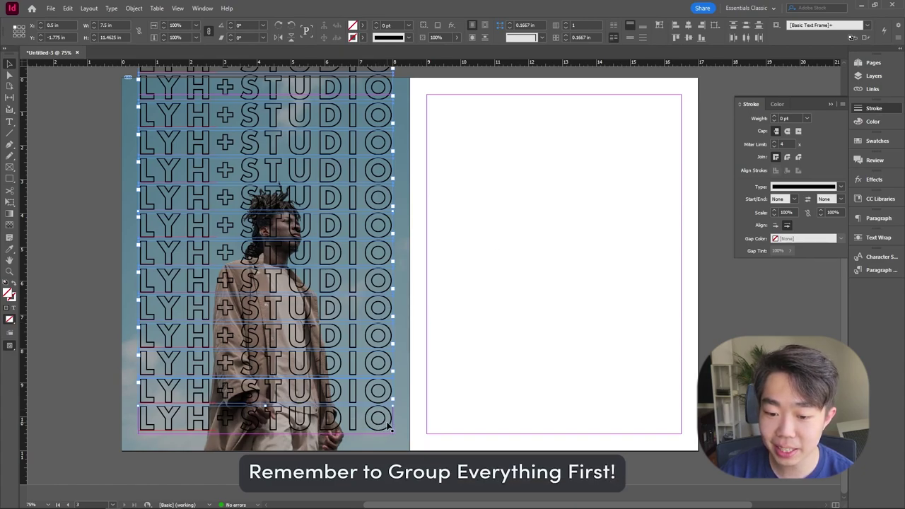
key(shift)
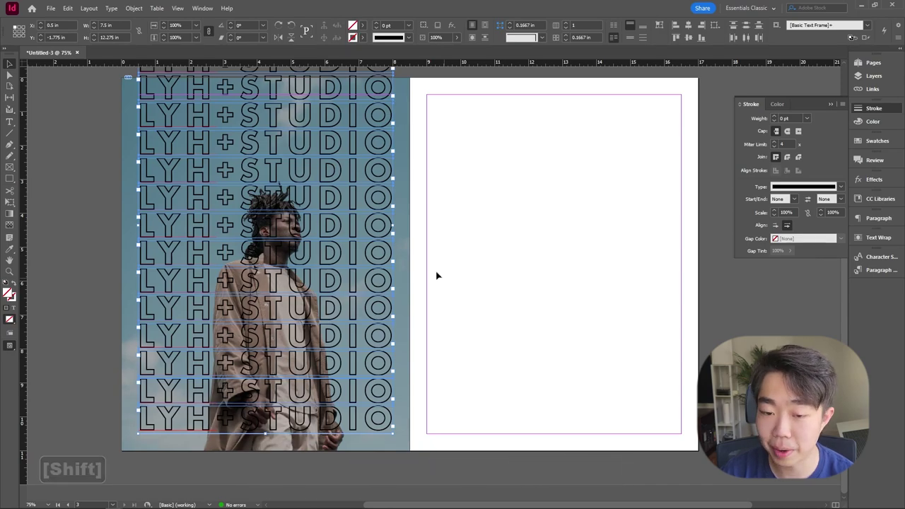
key(ctrl)
key(ctrl+g)
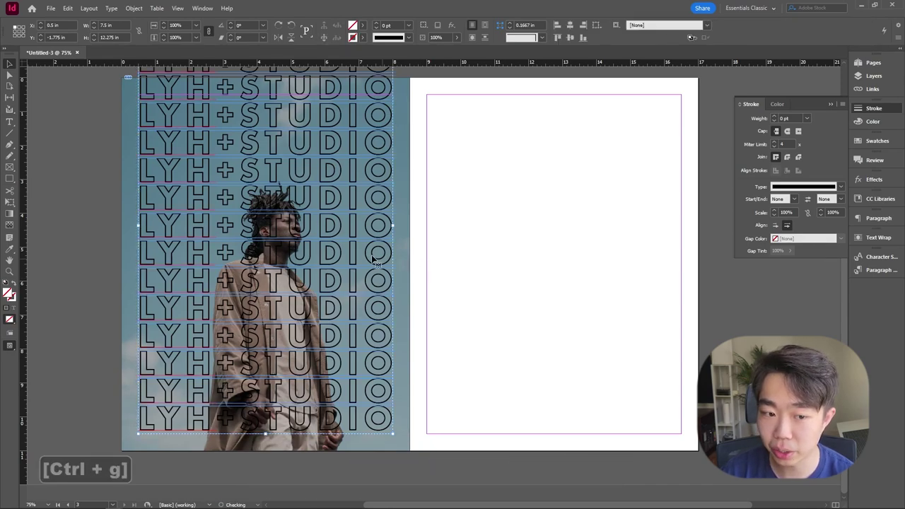
right_click(373, 260)
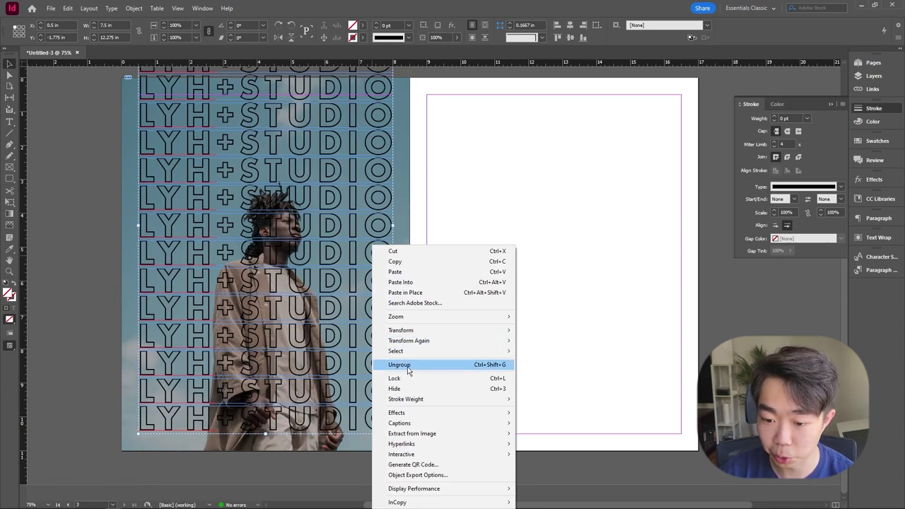
click(503, 203)
Shift the LYH+STUDIO group slightly lower on the left page, to Y -0.725 in
key(alt)
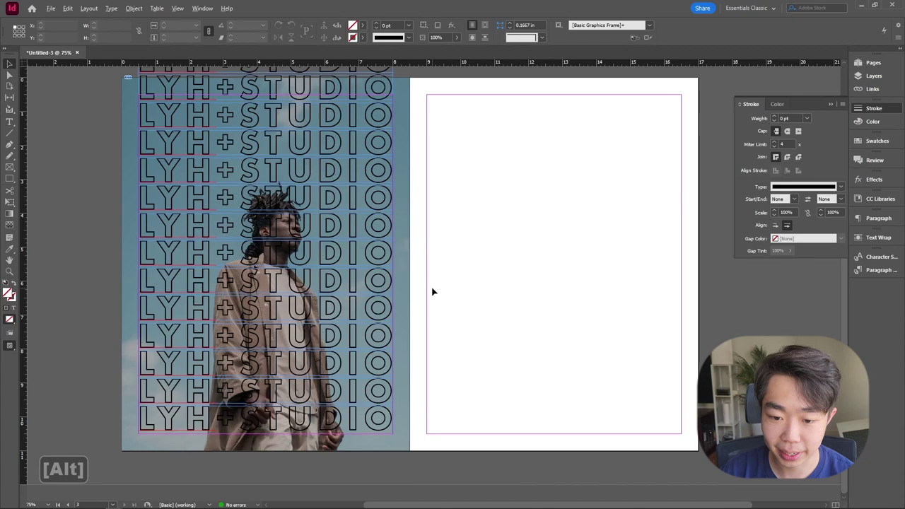
scroll(433, 292, down, 2)
key(space)
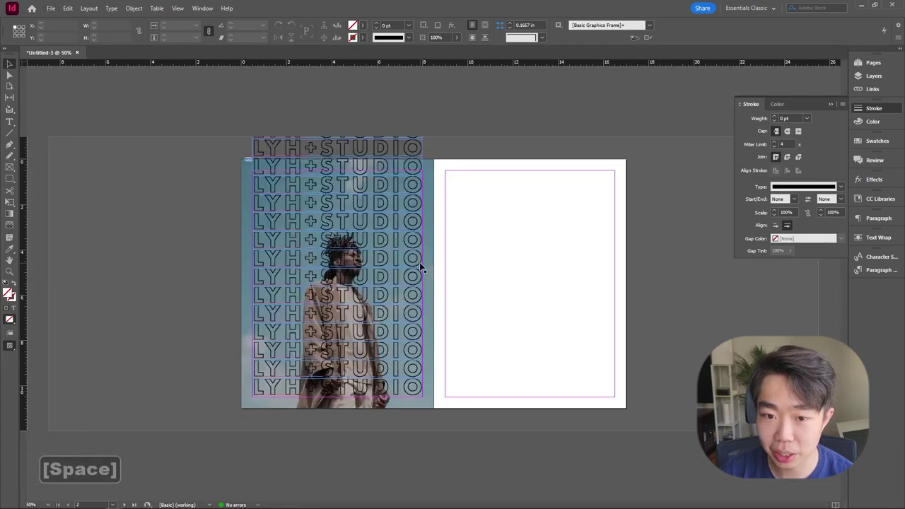
drag(420, 263, 411, 285)
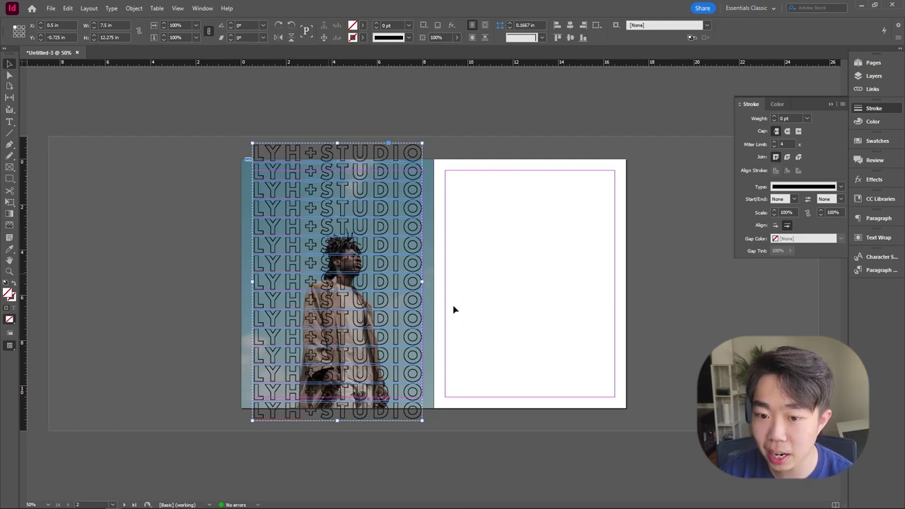
click(482, 281)
key(w)
key(w)
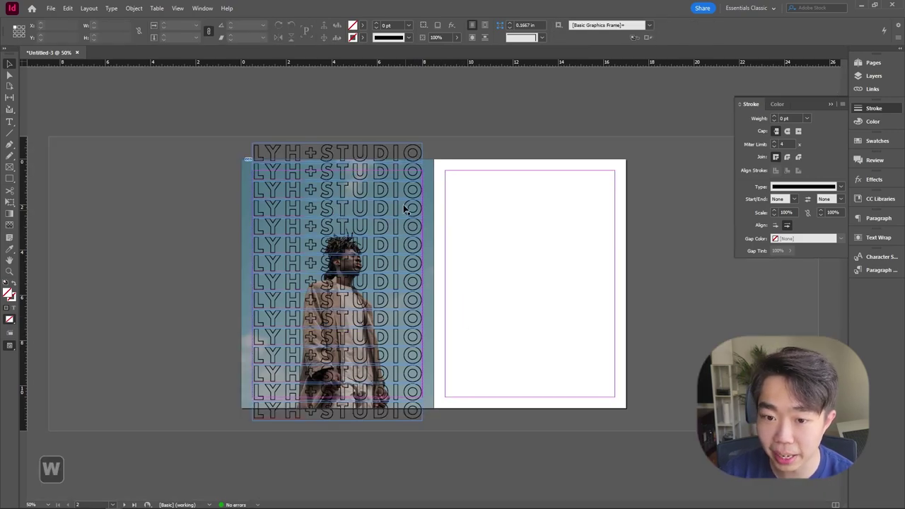
Turn the outlined LYH+STUDIO lines inside the group solid black with no outline
click(395, 190)
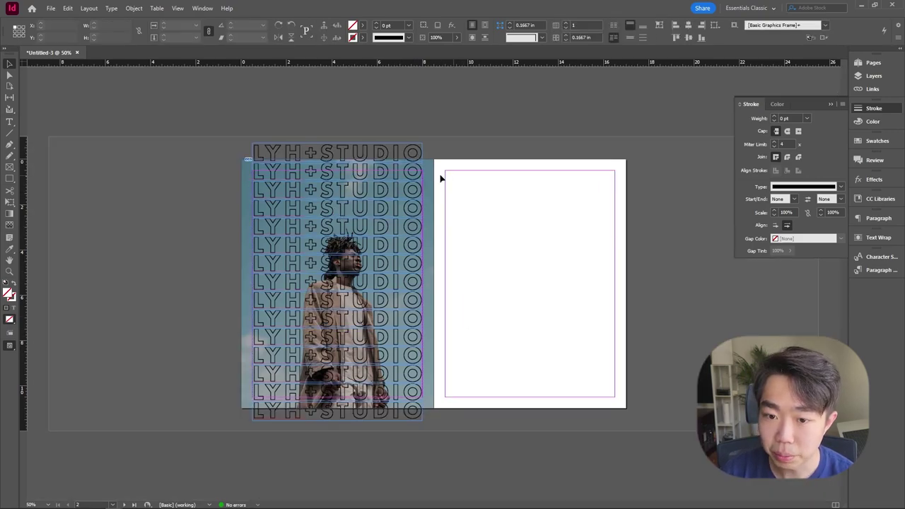
double_click(414, 177)
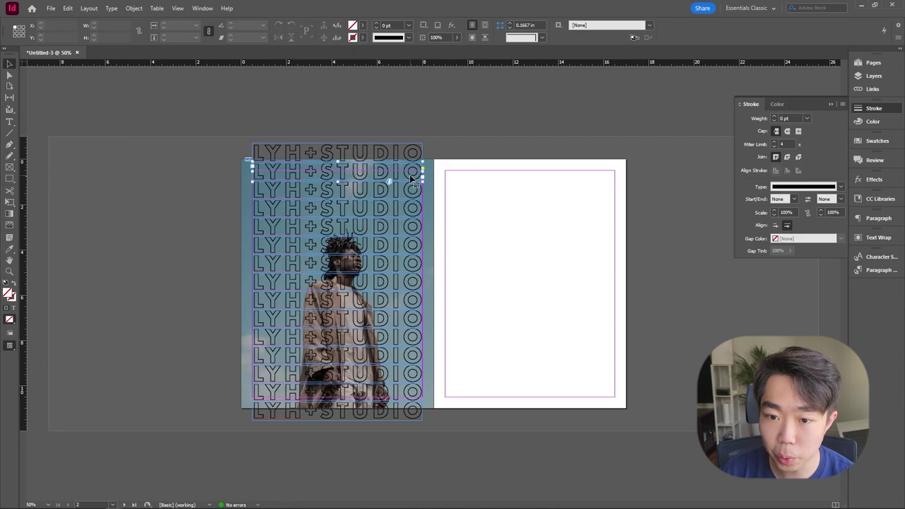
double_click(347, 178)
key(ctrl+a)
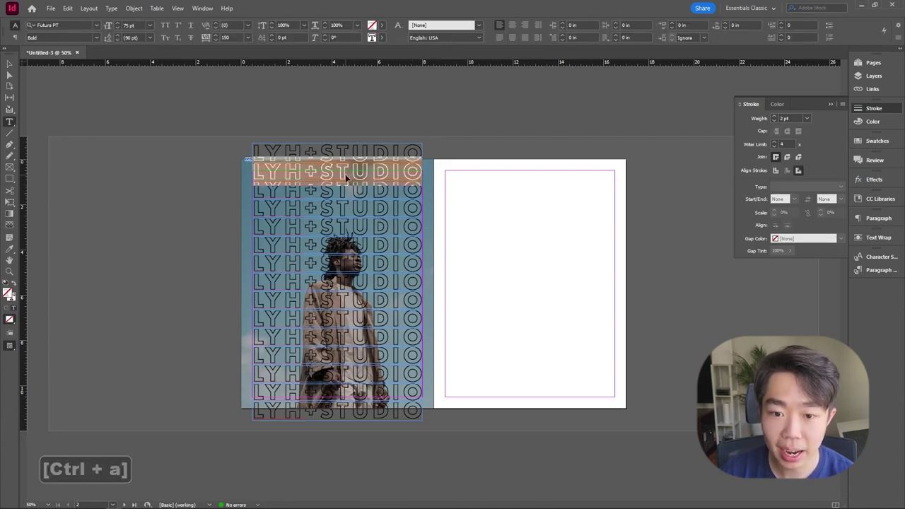
click(15, 284)
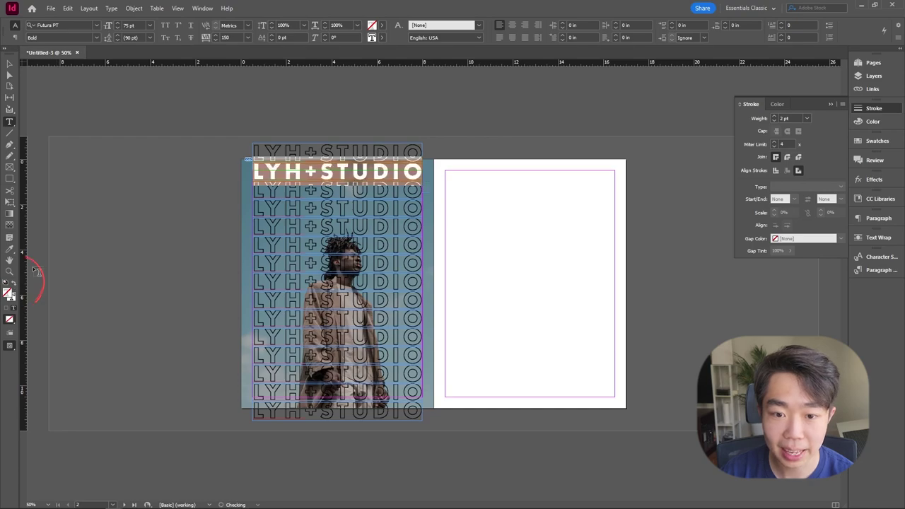
click(9, 64)
click(43, 83)
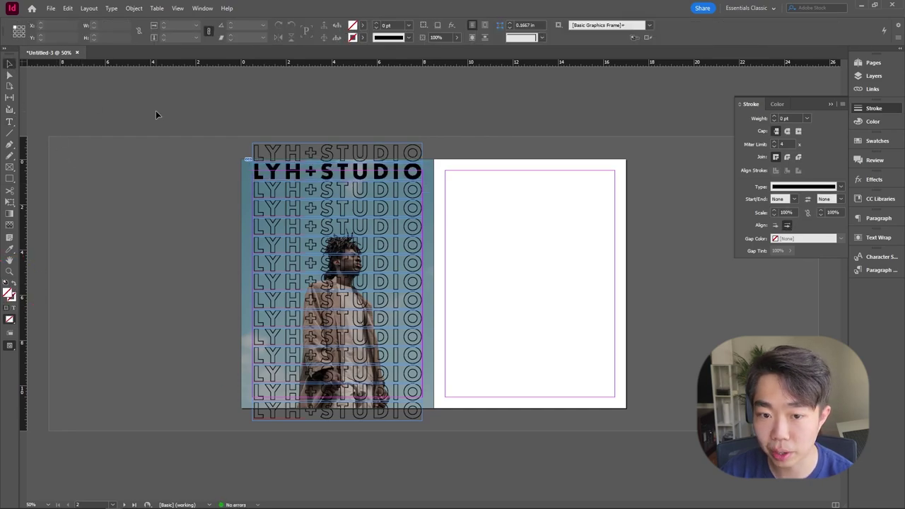
Preview the result, reselect the whole LYH+STUDIO group and bring up its Effects settings
key(w)
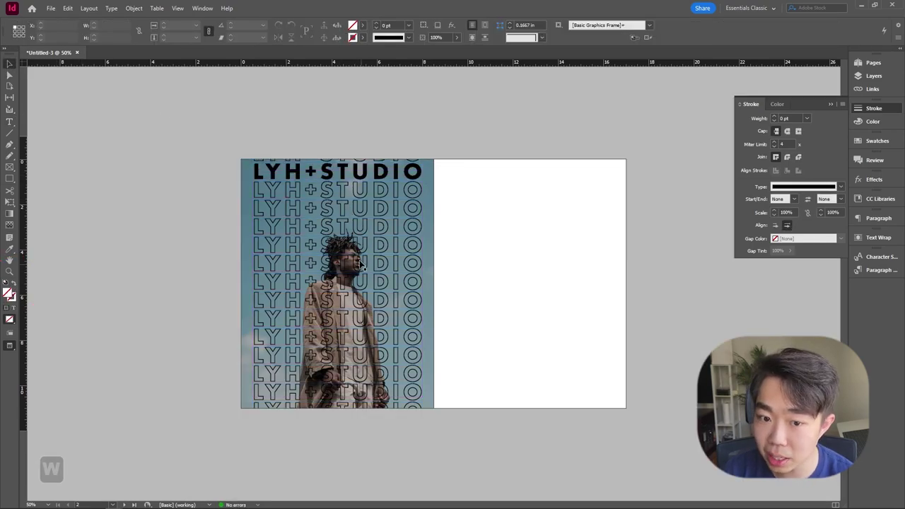
key(w)
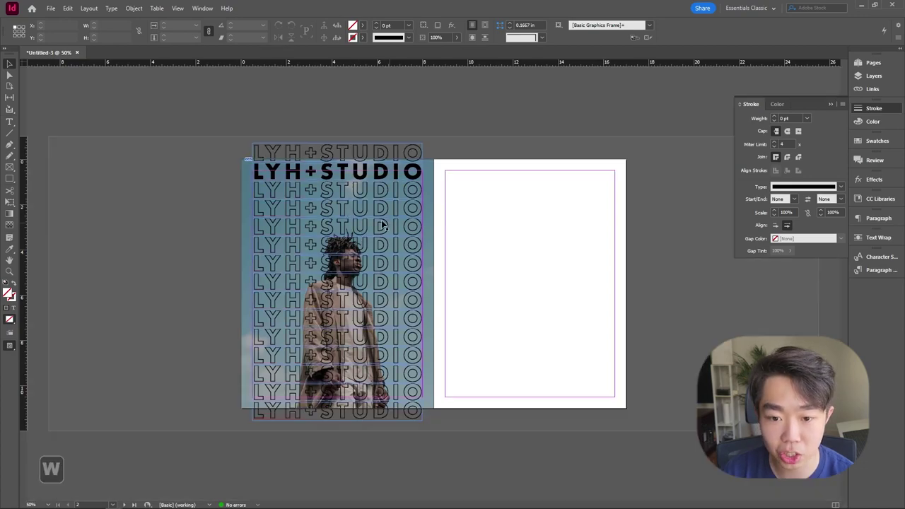
click(377, 209)
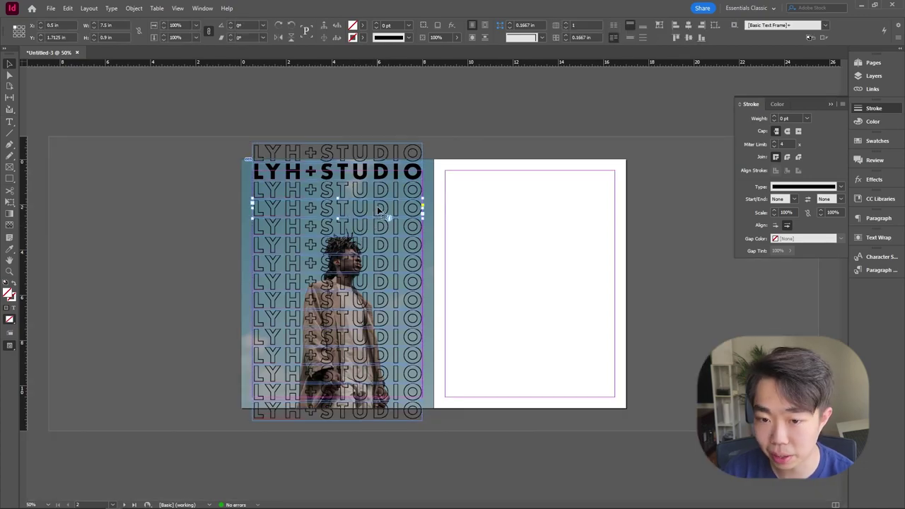
key(Escape)
key(w)
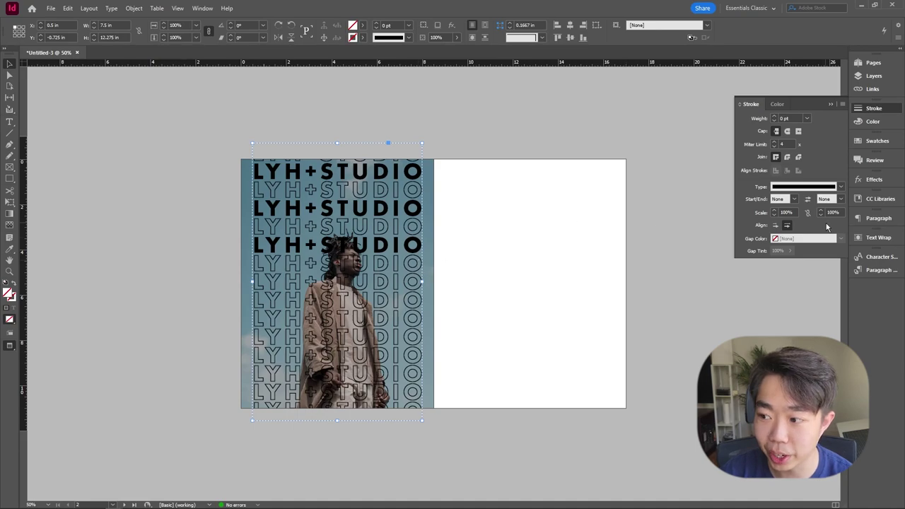
click(886, 182)
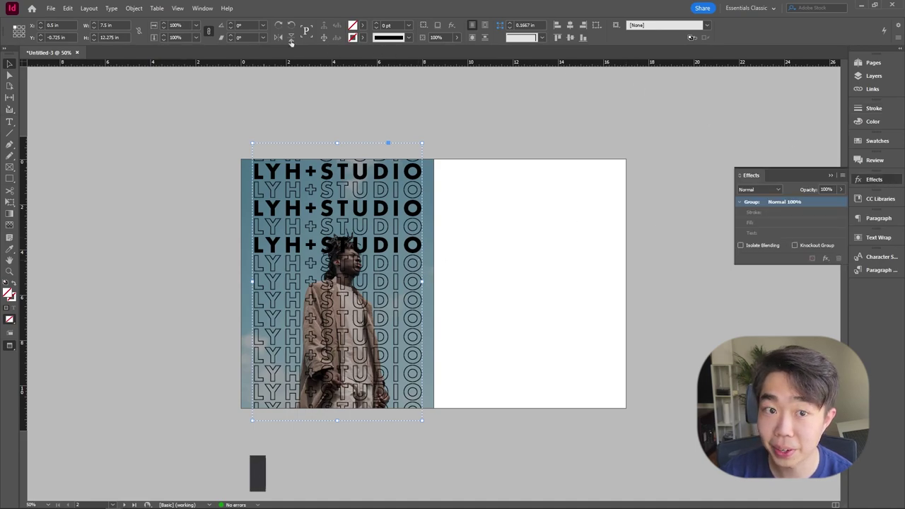
click(195, 10)
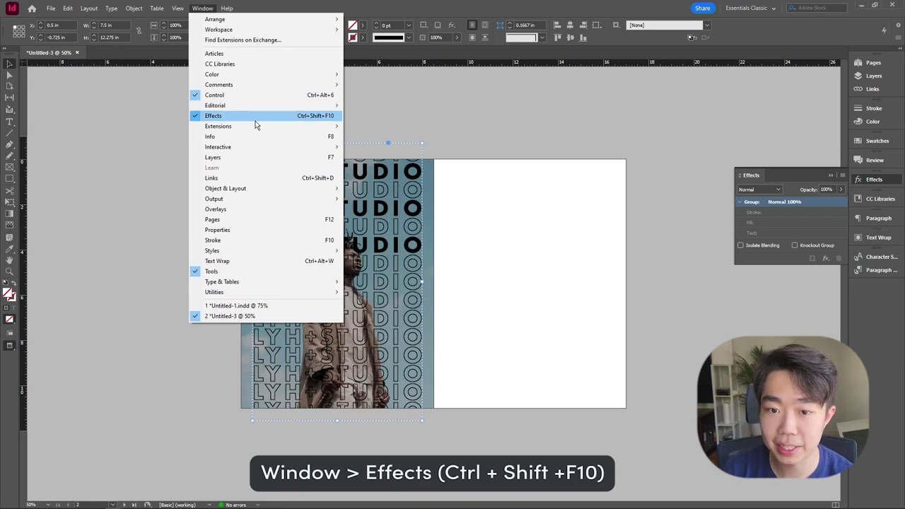
Try Color Burn, then apply Color Dodge blending to the LYH+STUDIO group
click(439, 127)
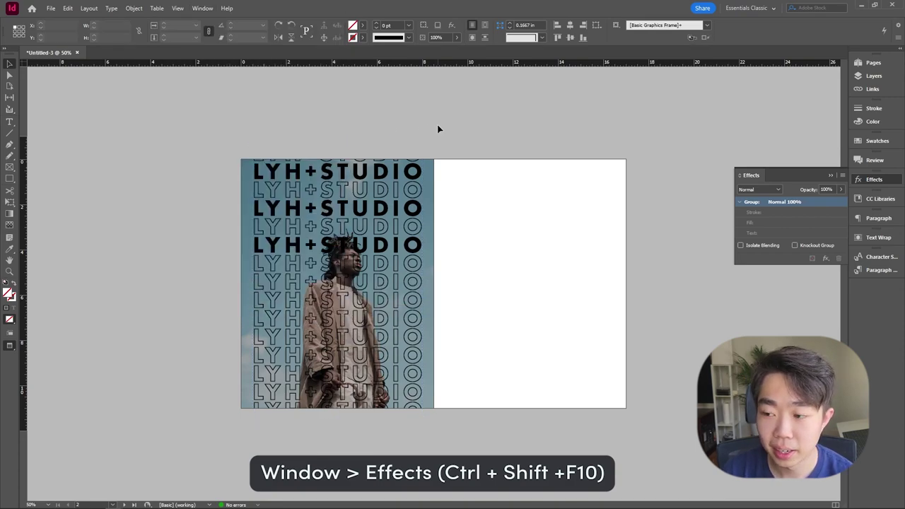
click(386, 217)
click(775, 189)
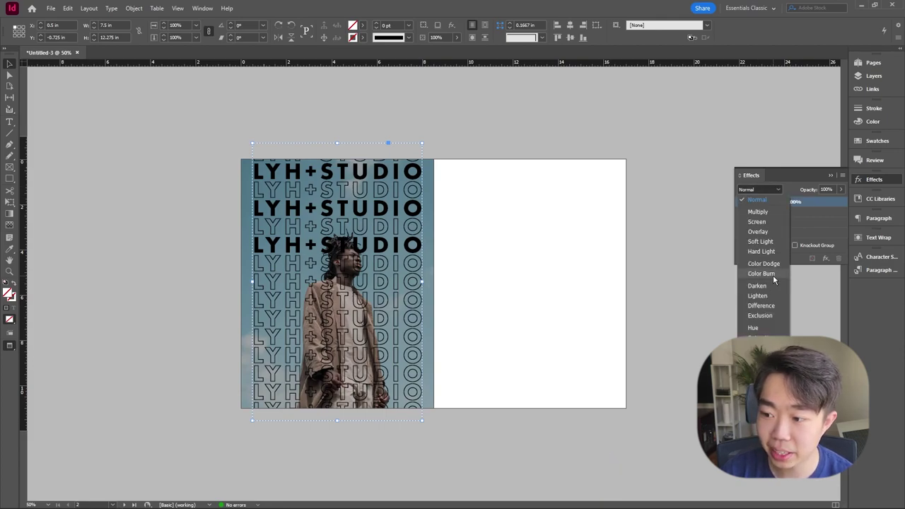
click(771, 274)
click(770, 191)
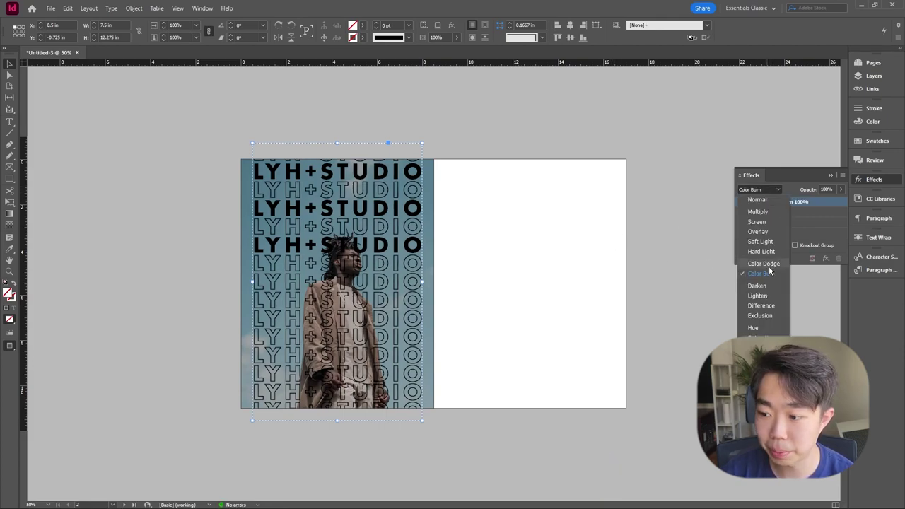
click(769, 264)
click(557, 225)
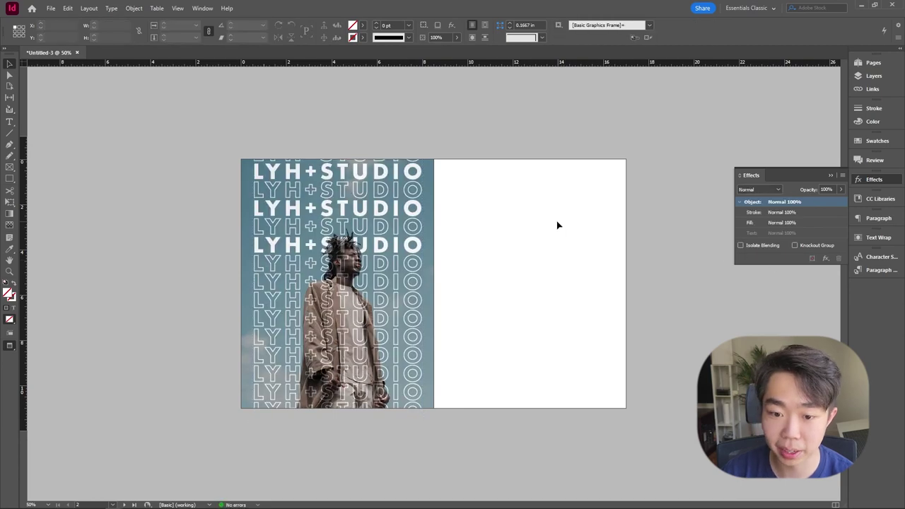
click(433, 241)
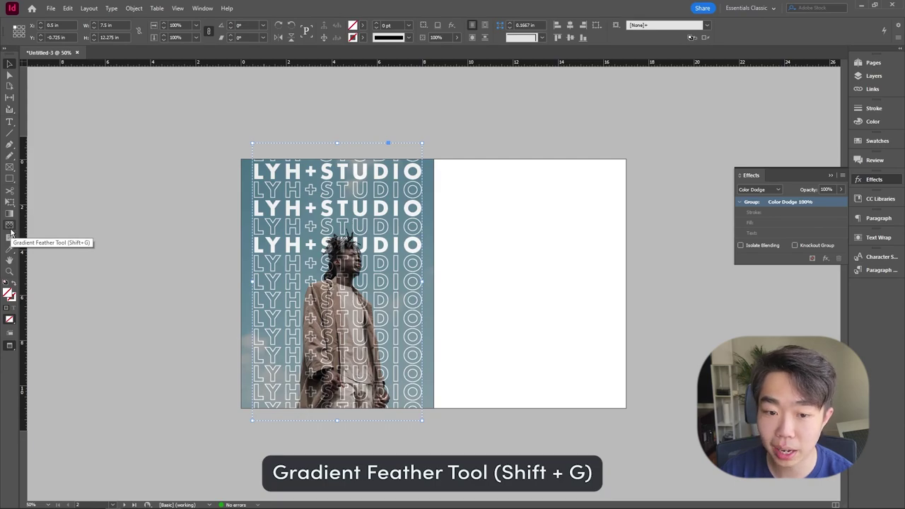
Drag a downward gradient feather over the LYH+STUDIO group so its lower rows fade out
click(826, 260)
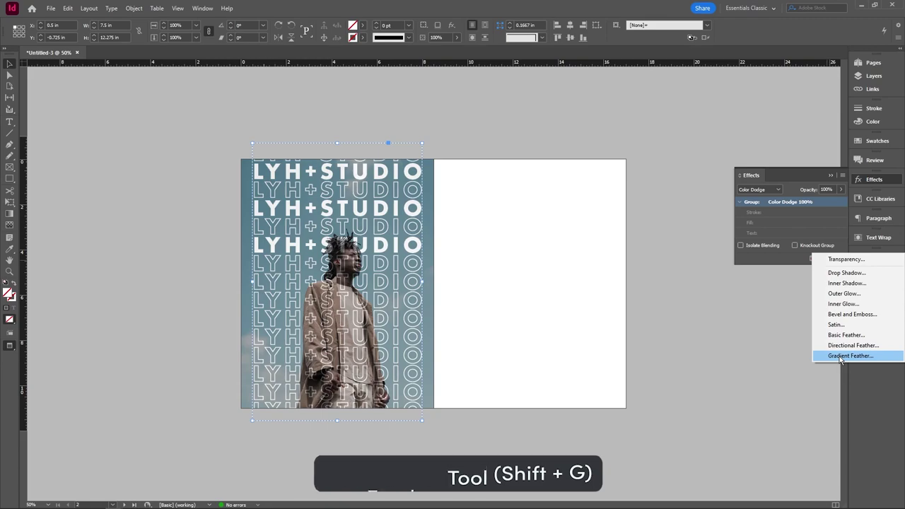
click(9, 237)
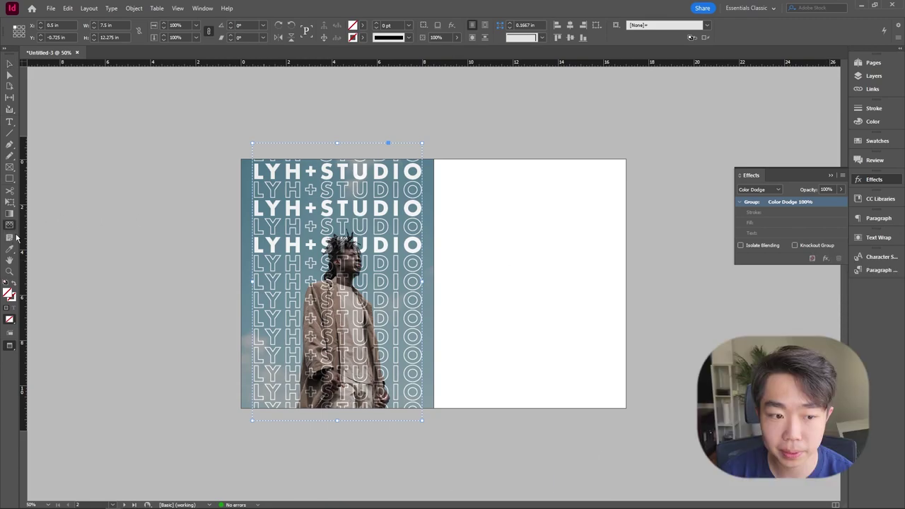
drag(334, 237, 338, 360)
key(v)
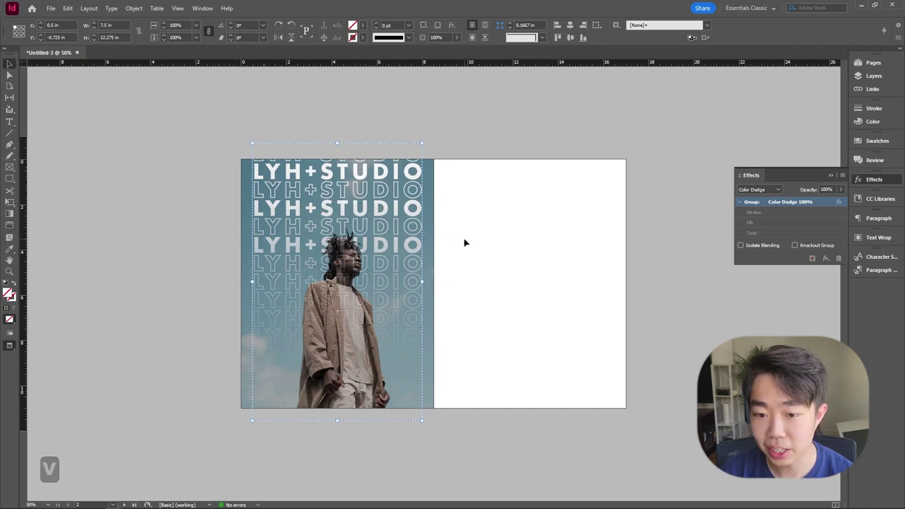
click(465, 242)
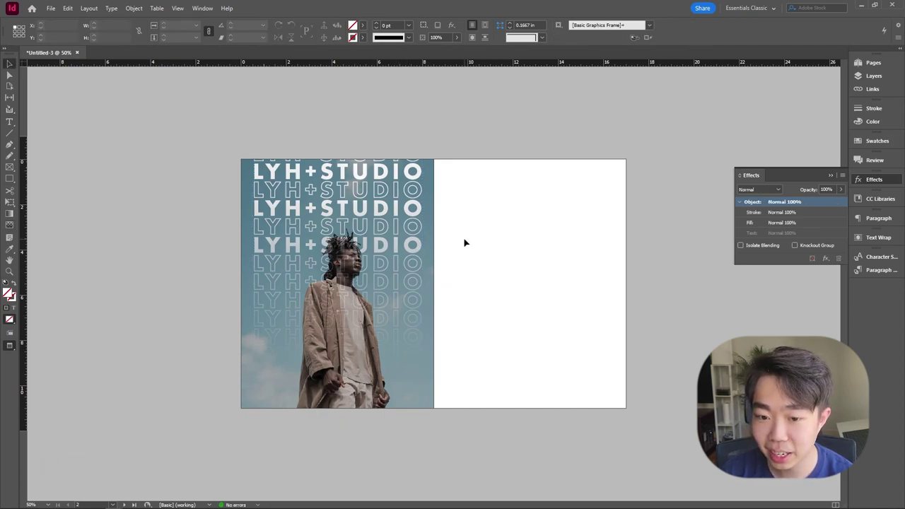
click(395, 229)
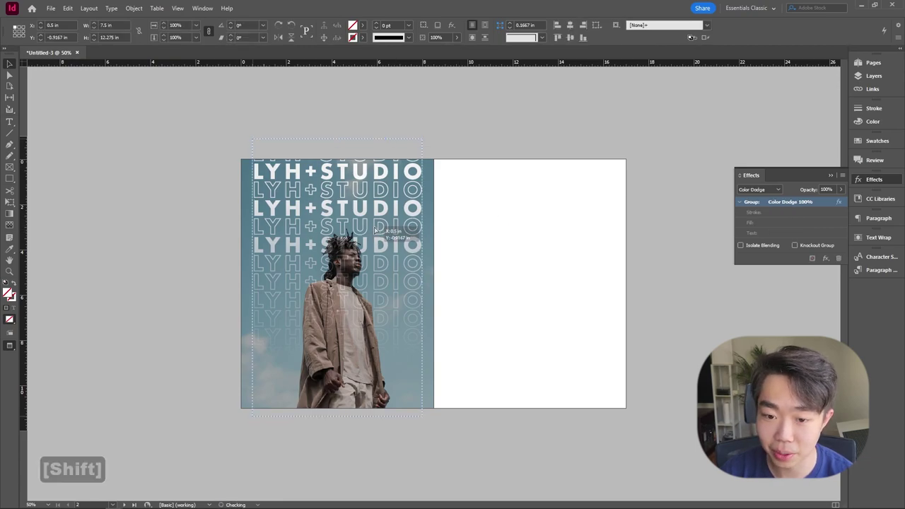
Undo the accidental move of the LYH+STUDIO group
key(ctrl+z)
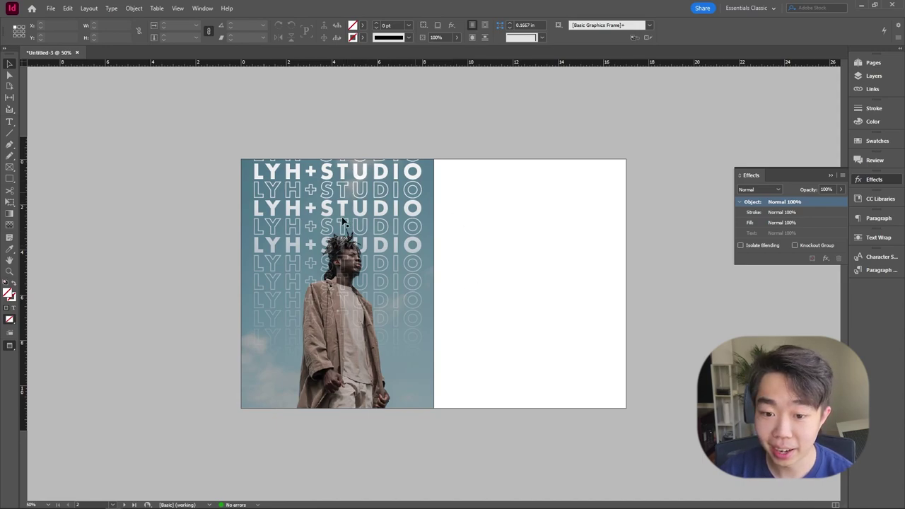
Draw a text frame for 'Create.' set in Futura PT Bold at 75 pt
key(w)
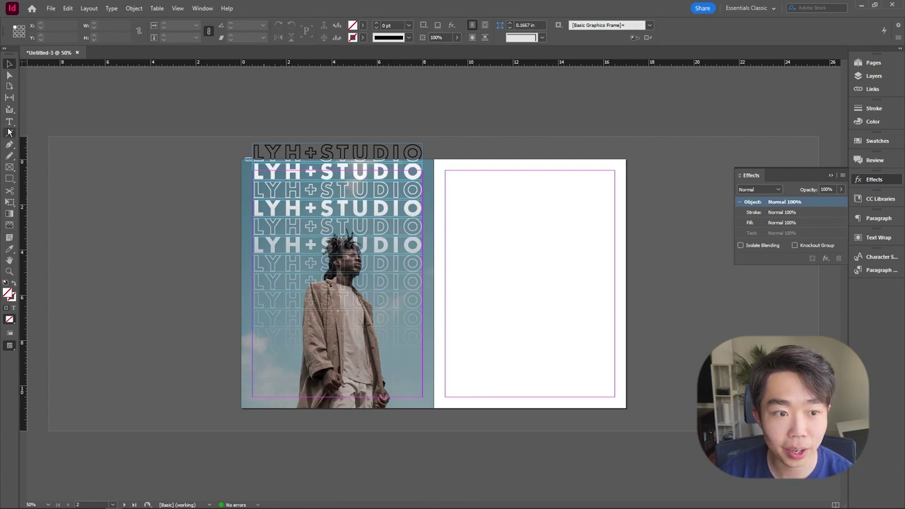
key(t)
drag(465, 244, 559, 269)
click(98, 26)
text(futura)
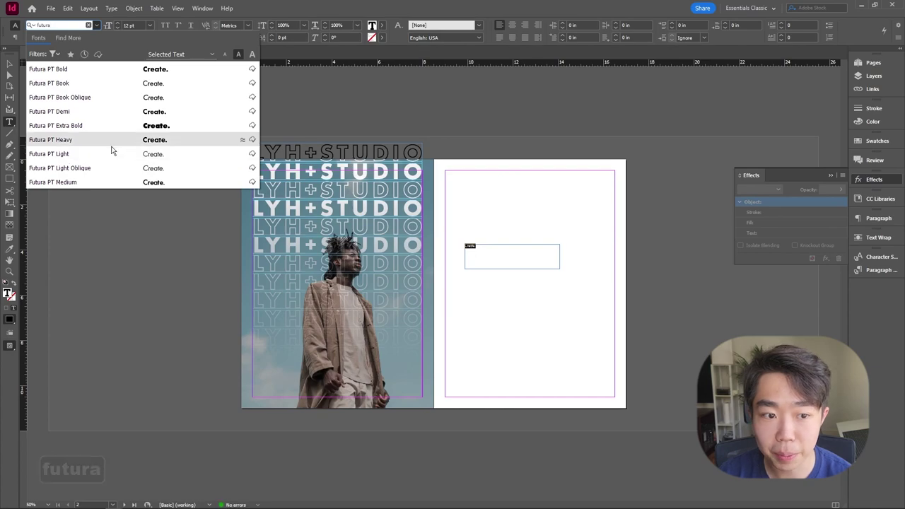
click(114, 70)
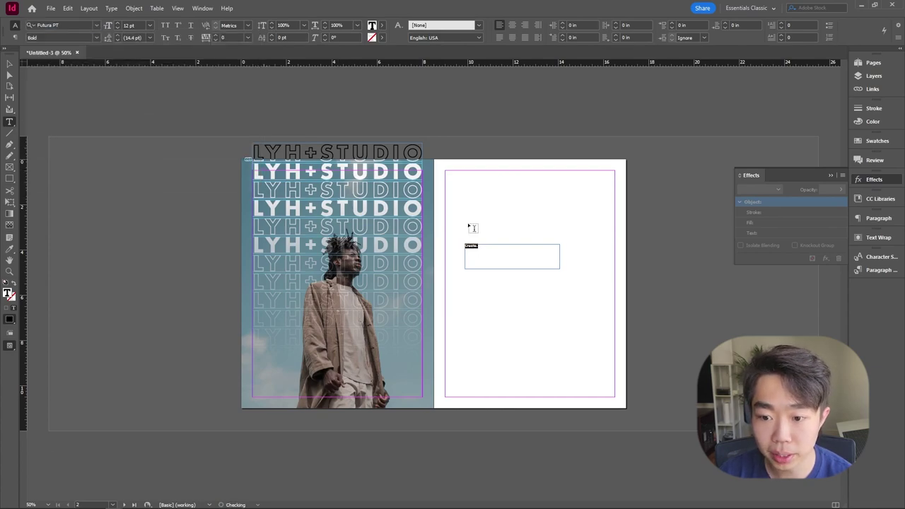
click(105, 26)
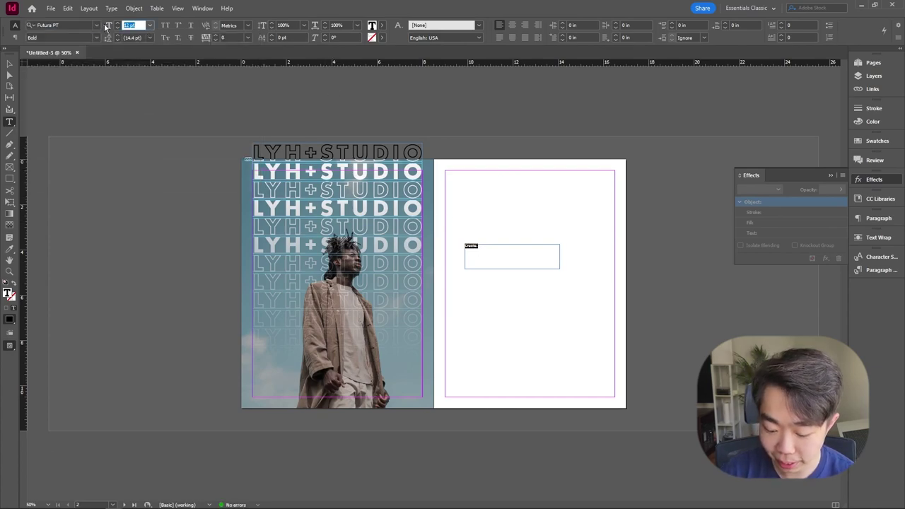
text(75)
key(Return)
Move Create. to the bottom-left of the photo page and enlarge it to 150 pt
click(9, 64)
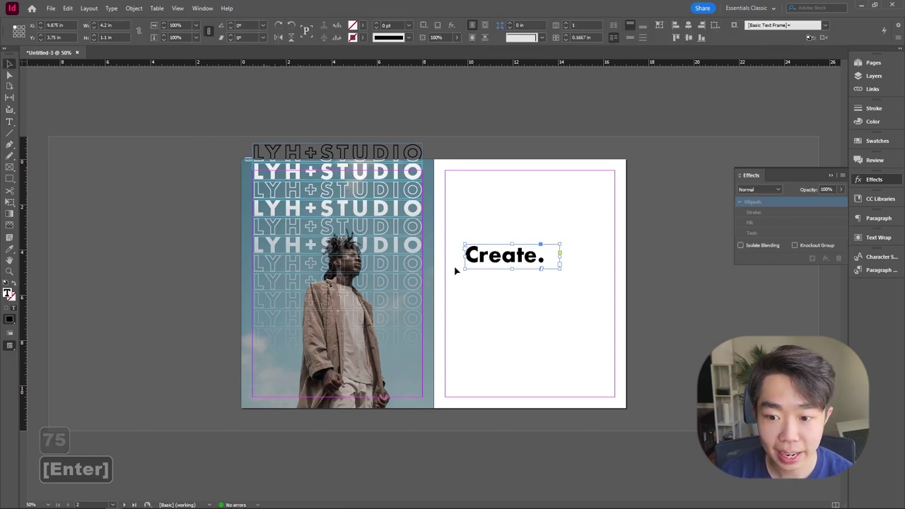
drag(275, 392, 423, 384)
double_click(348, 391)
key(ctrl+a)
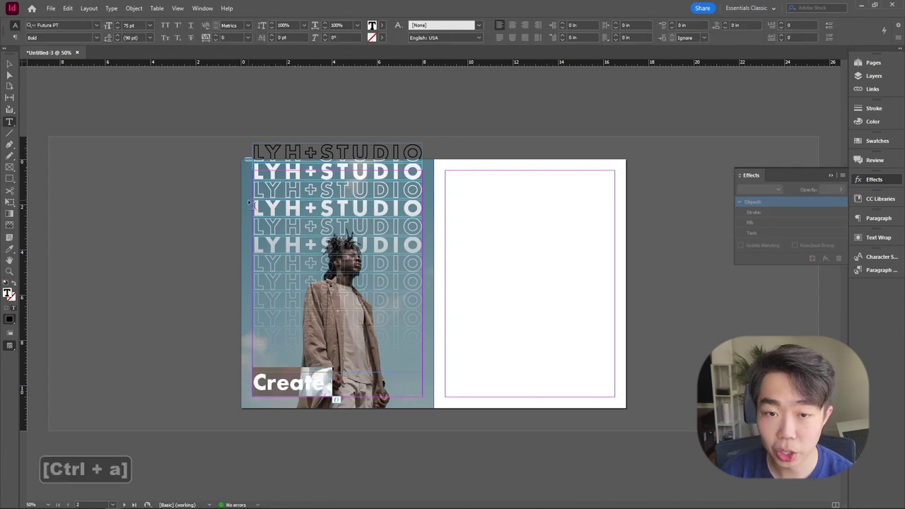
click(135, 25)
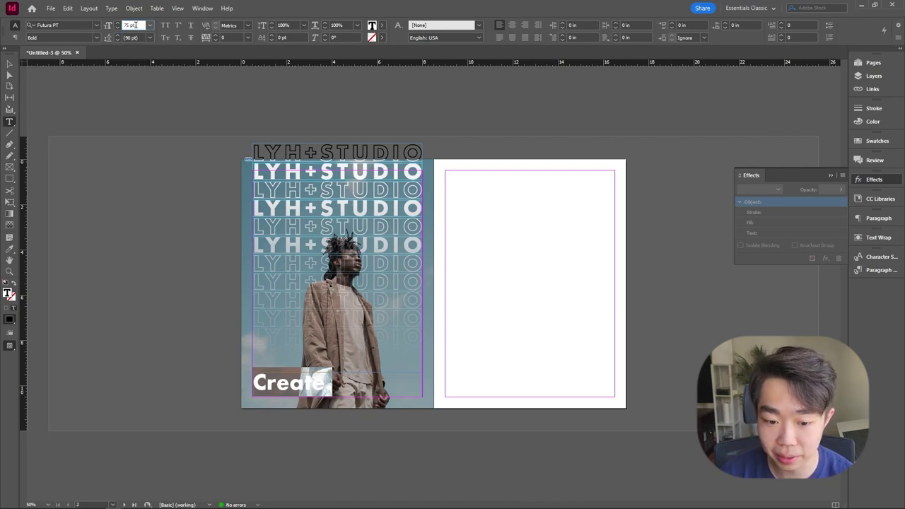
text(150)
key(Return)
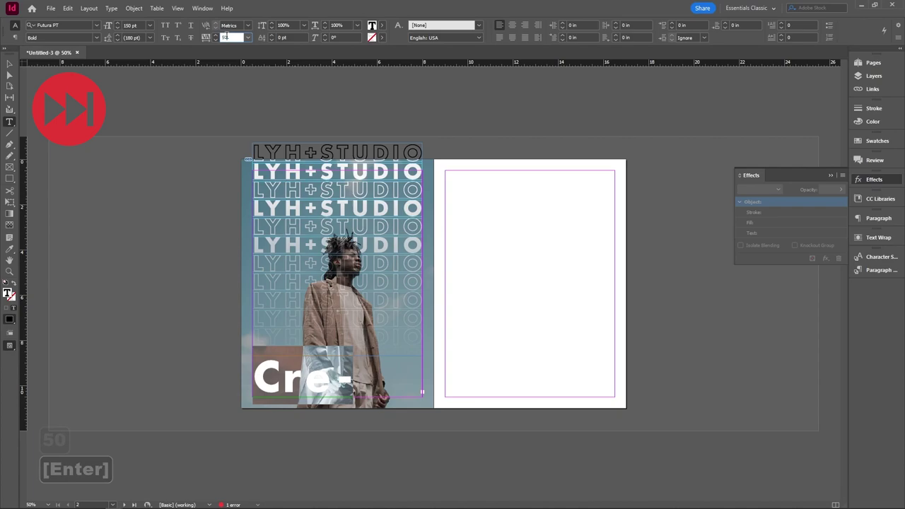
Give Create. 35 tracking and a white fill
text(30)
key(Return)
key(ctrl+a)
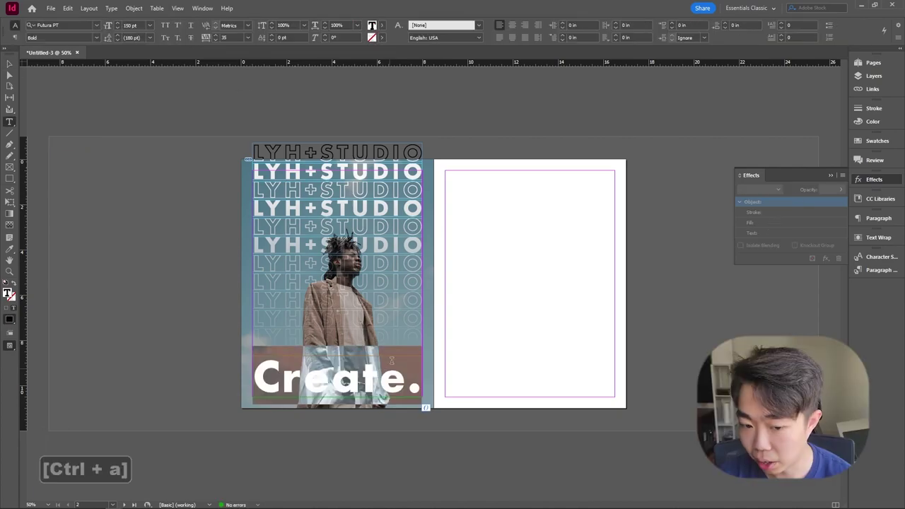
click(386, 26)
click(326, 83)
key(Escape)
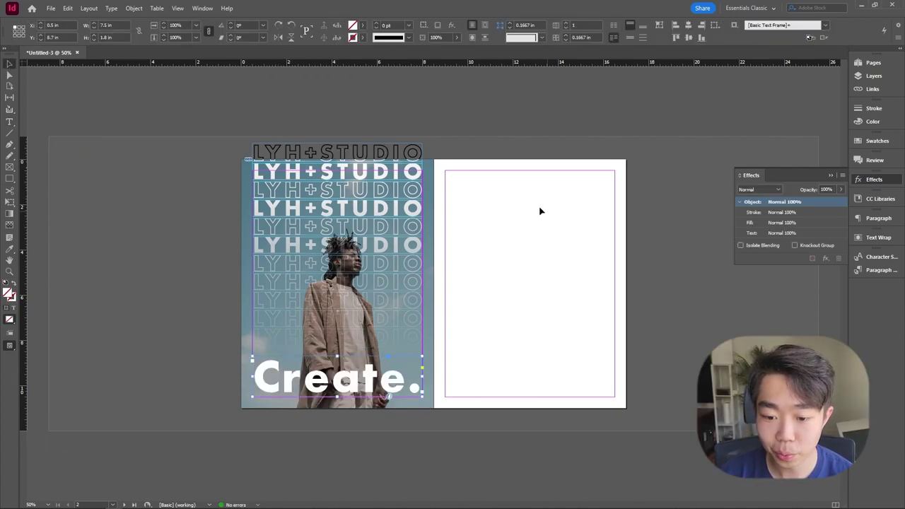
click(540, 211)
key(w)
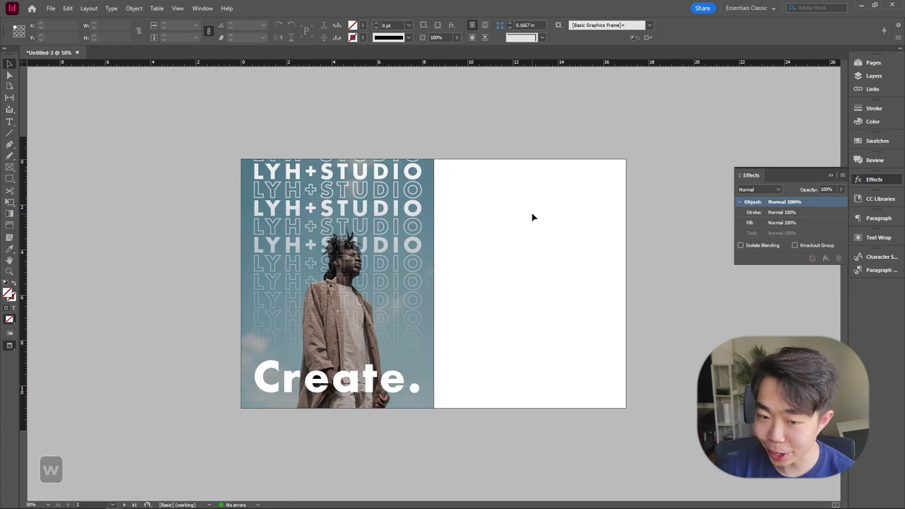
Copy the Create. frame to the top of the right page and retype it 'Elevate.'
key(w)
key(F7)
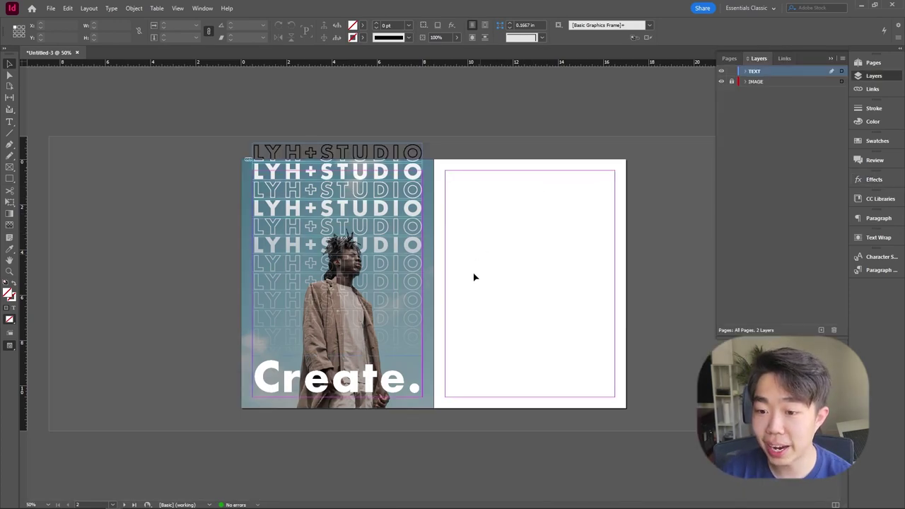
drag(378, 382, 572, 197)
double_click(570, 194)
key(ctrl+a)
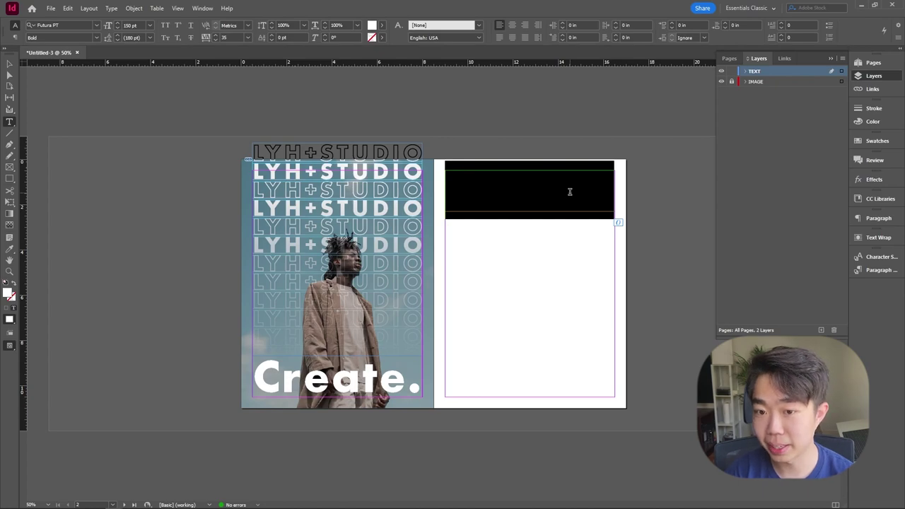
text(Elevate.)
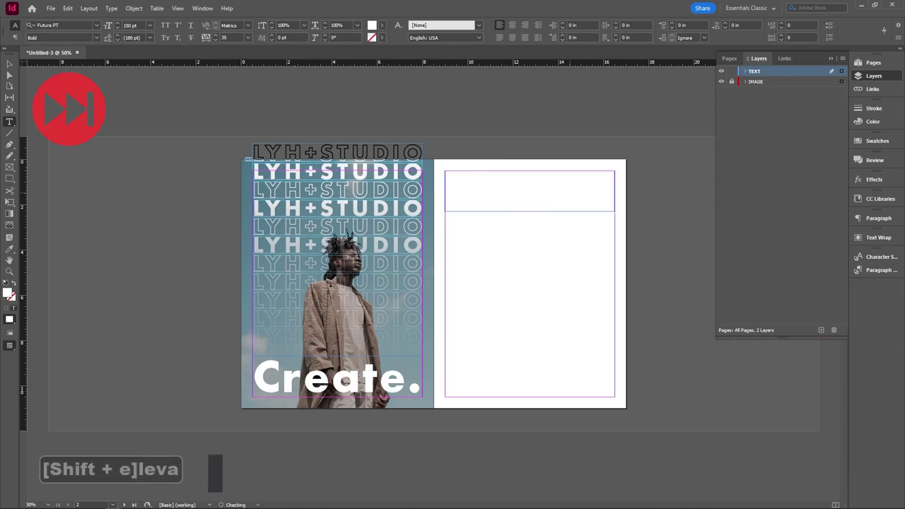
Make the Elevate. headline black at 140 pt
click(382, 25)
click(325, 74)
key(ctrl+a)
click(131, 25)
key(BackSpace)
text(140)
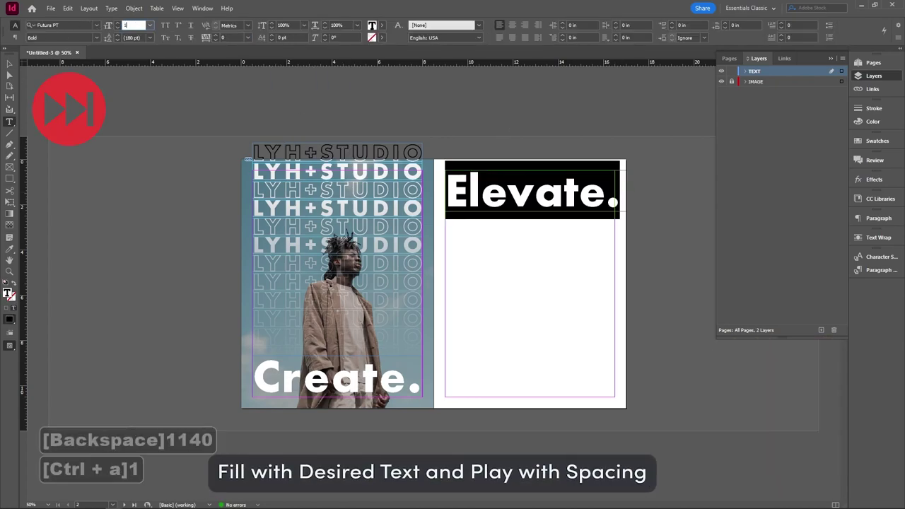
key(Return)
key(Escape)
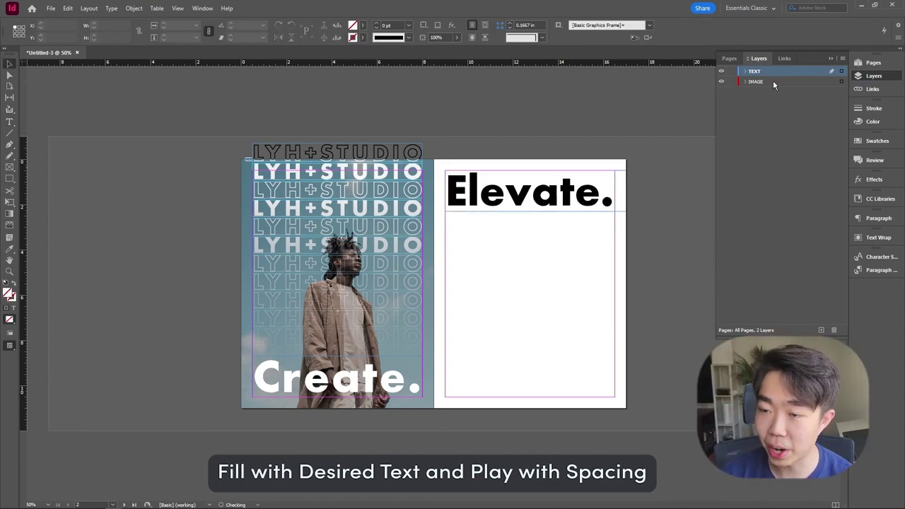
Draw an image frame below Elevate. on the IMAGE layer and place the portrait, filling proportionally
click(9, 167)
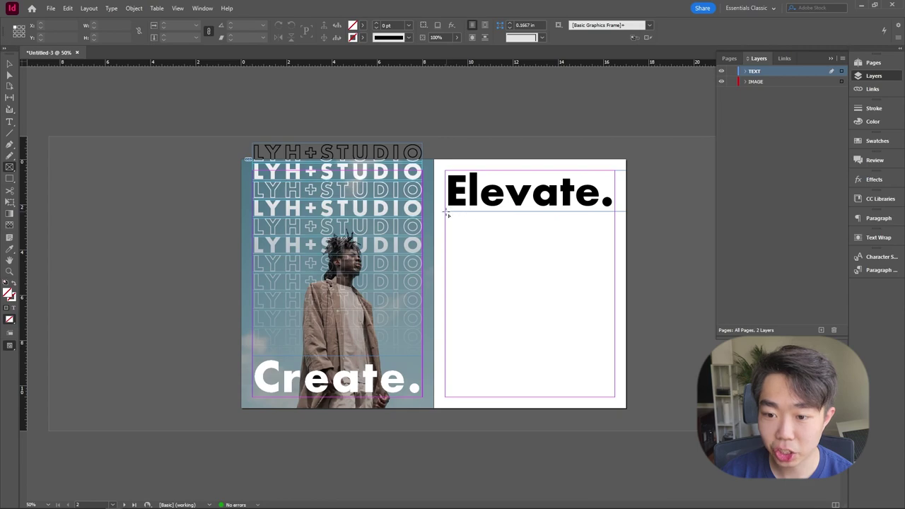
drag(447, 213, 615, 285)
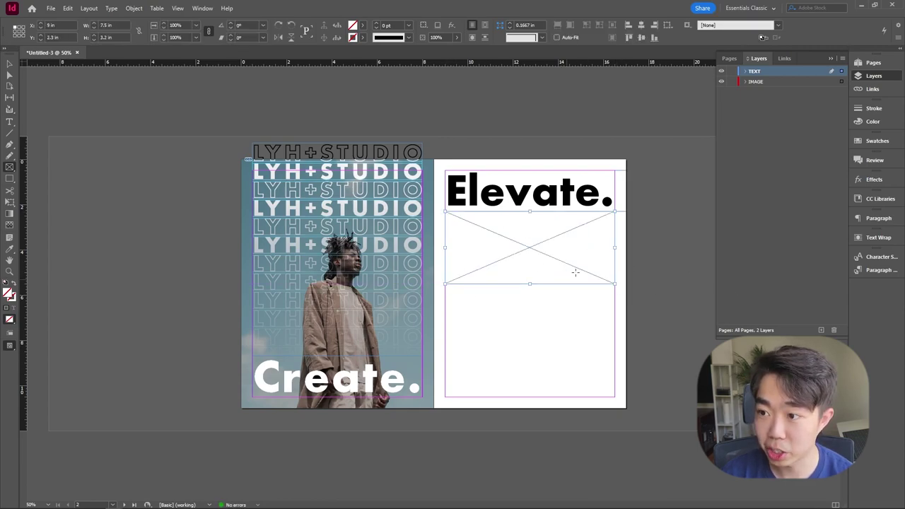
drag(842, 85, 842, 82)
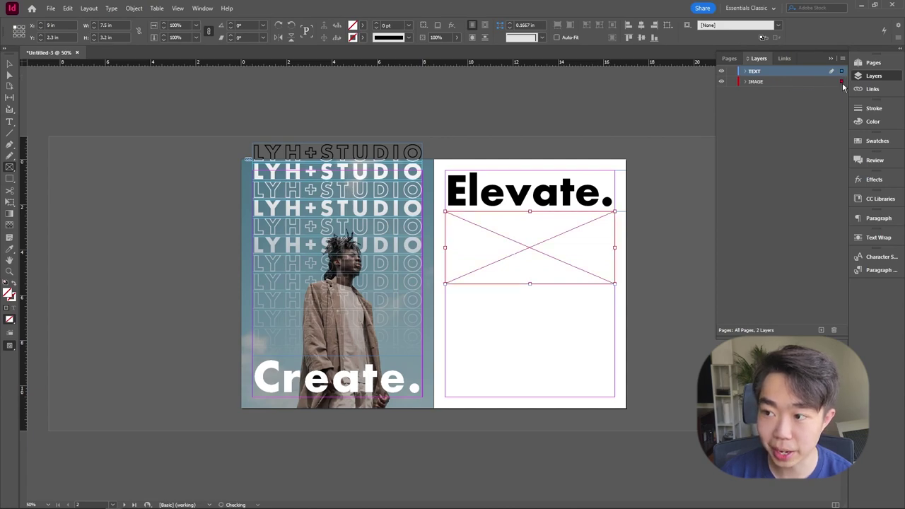
key(ctrl+d)
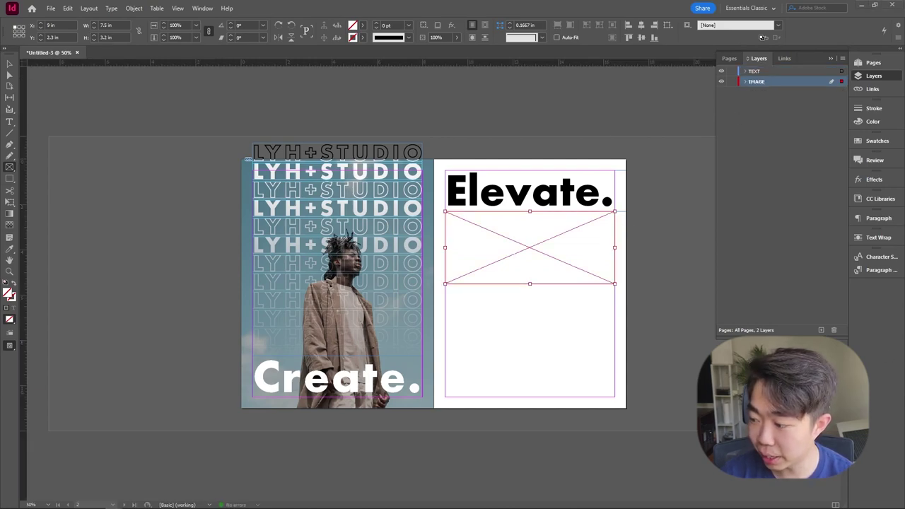
key(Return)
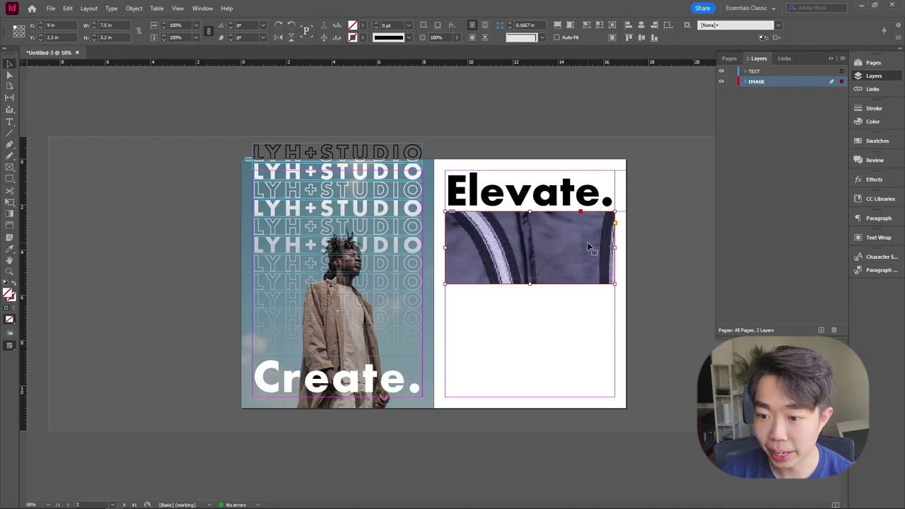
key(ctrl+shift+alt+c)
Adjust the portrait's fitting and slide it inside the frame to show the hat and face
right_click(580, 253)
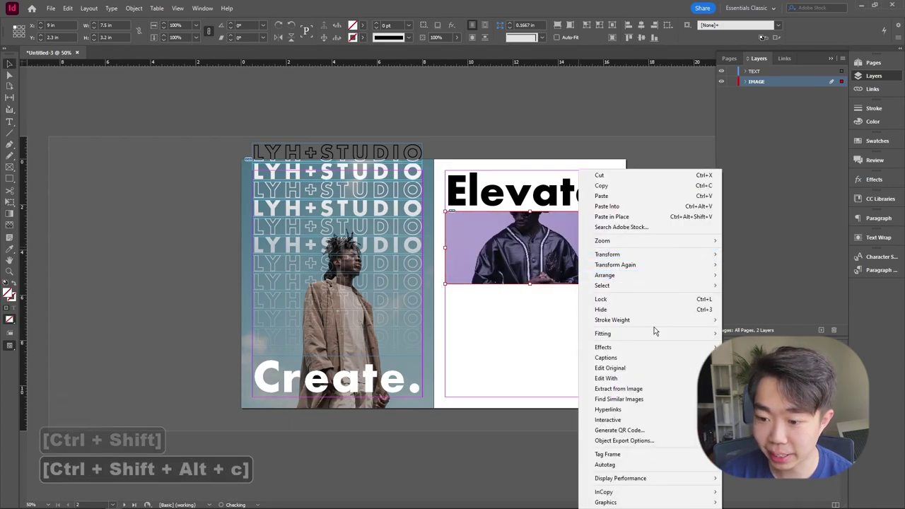
mouse_move(650, 332)
click(764, 333)
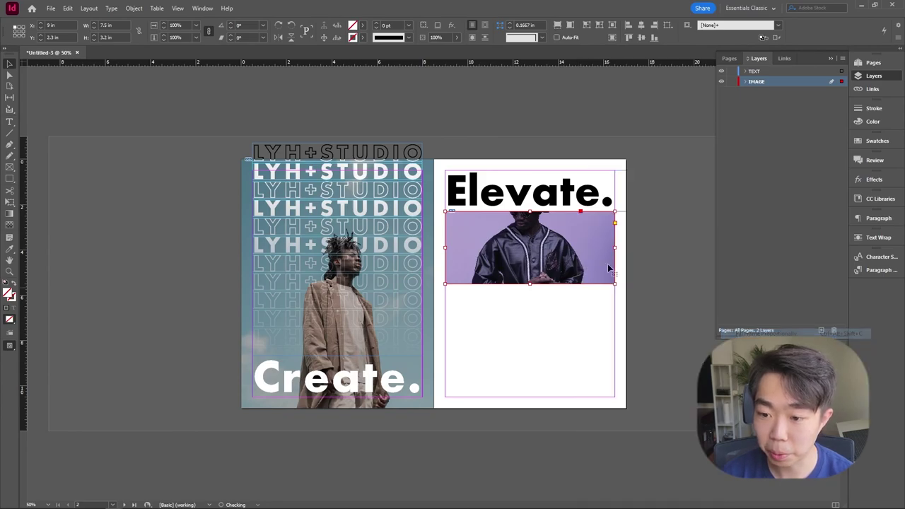
double_click(550, 254)
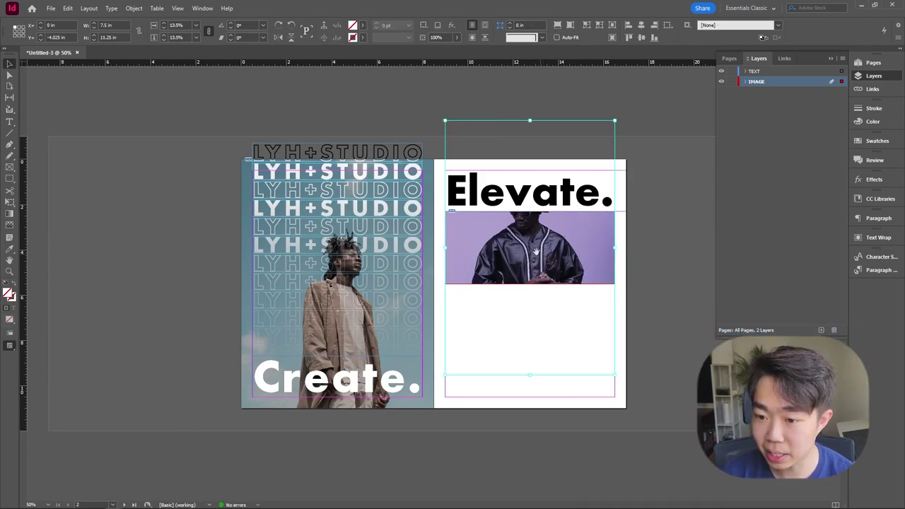
mouse_move(536, 252)
mouse_down()
mouse_move(542, 277)
mouse_move(534, 265)
mouse_move(548, 259)
mouse_move(538, 250)
mouse_up()
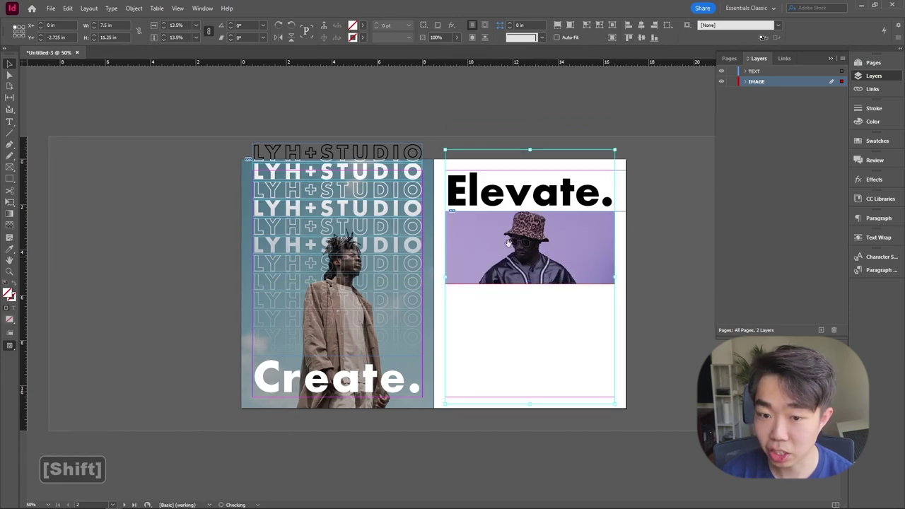
key(Escape)
key(w)
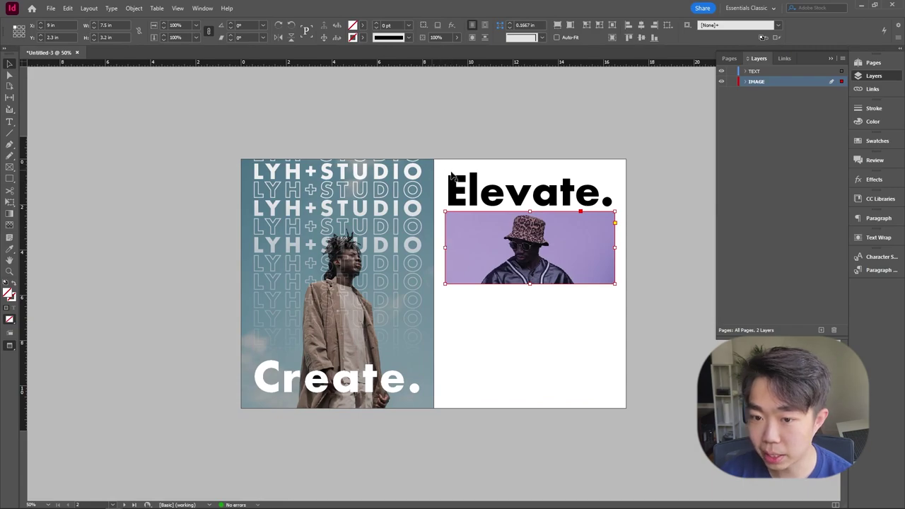
Narrow the photo frame from the left and colour Elevate. with the photo's sampled purple
drag(445, 249, 469, 250)
key(w)
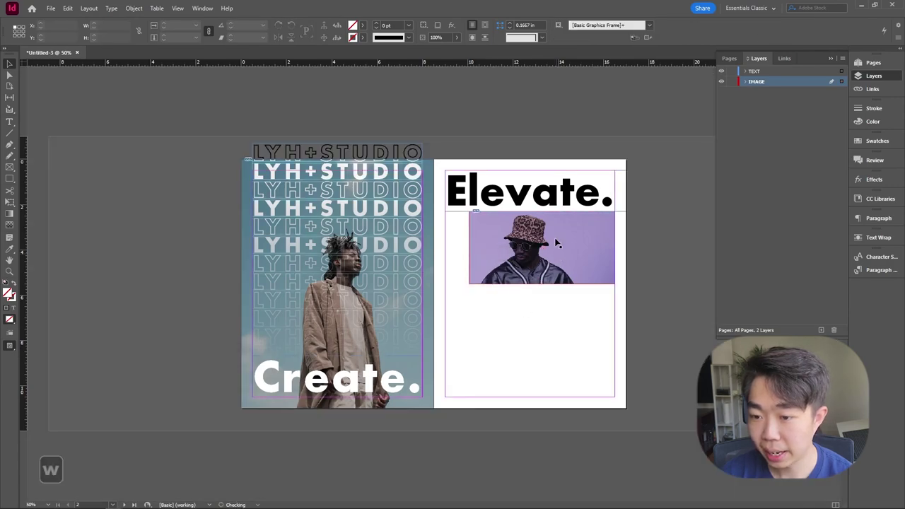
click(570, 193)
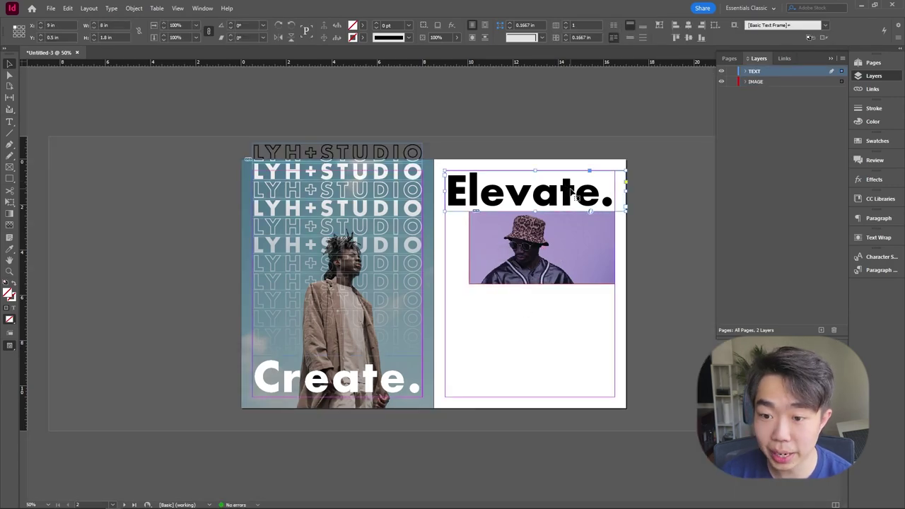
double_click(472, 185)
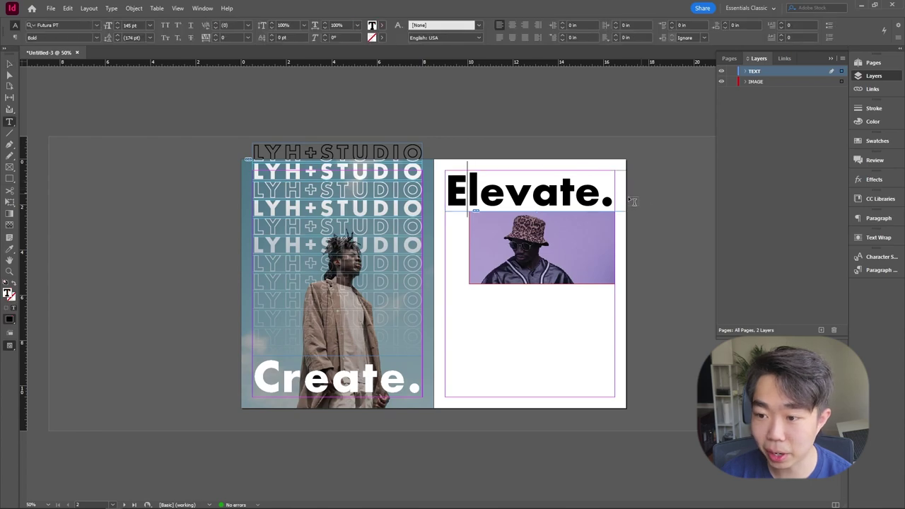
drag(612, 193, 393, 189)
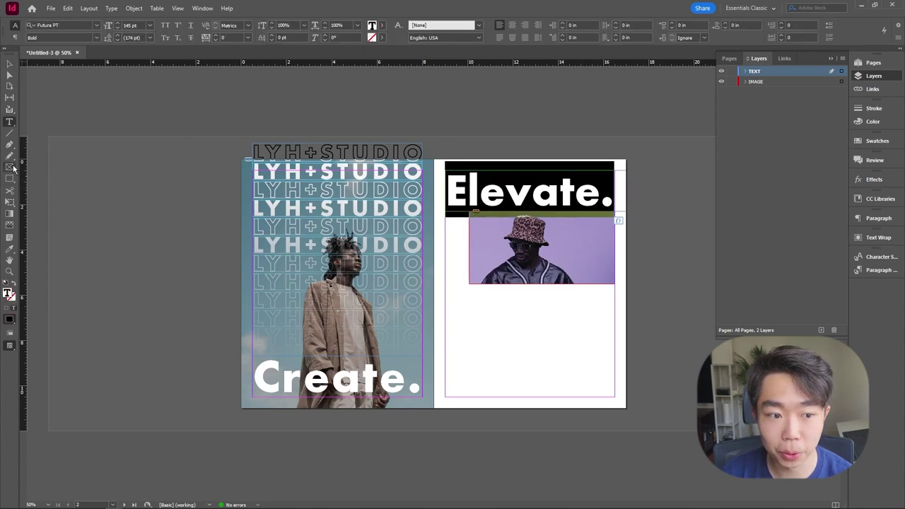
click(10, 249)
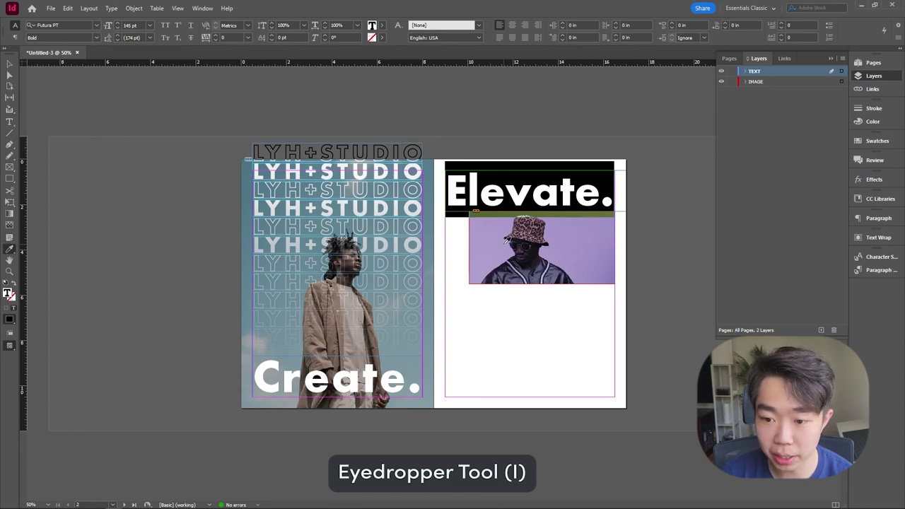
click(483, 235)
click(9, 64)
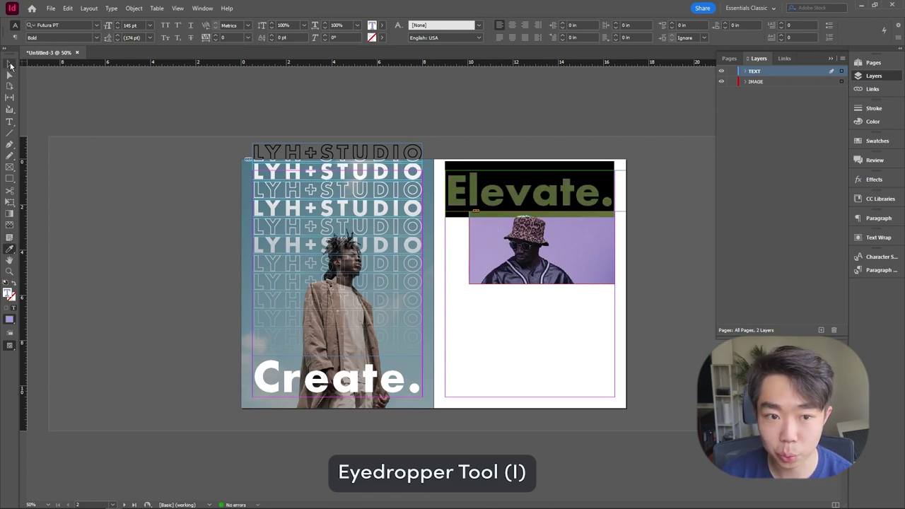
Extend the photo frame upward to overlap Elevate. and lock the IMAGE layer
click(610, 241)
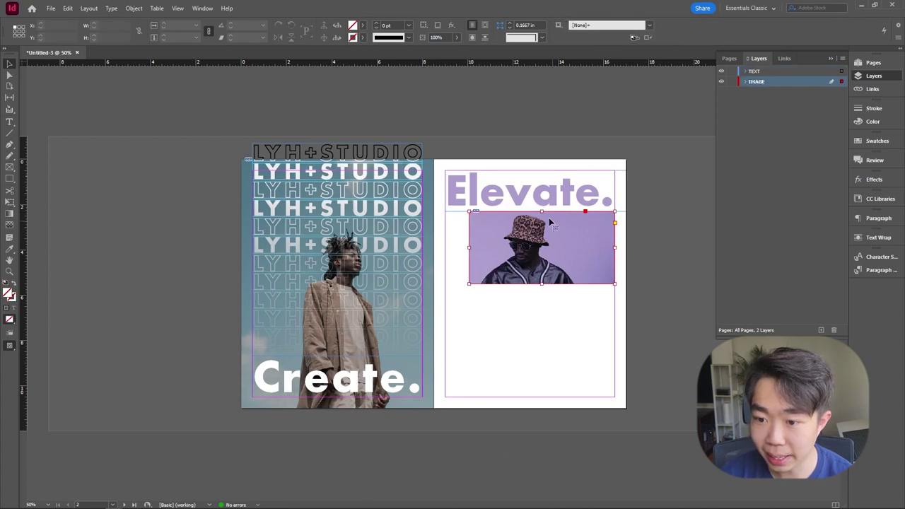
drag(543, 211, 543, 205)
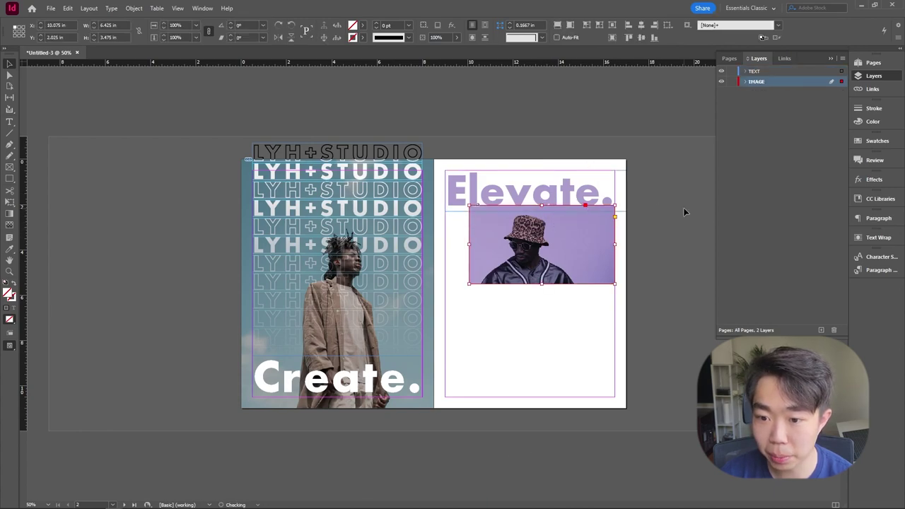
key(w)
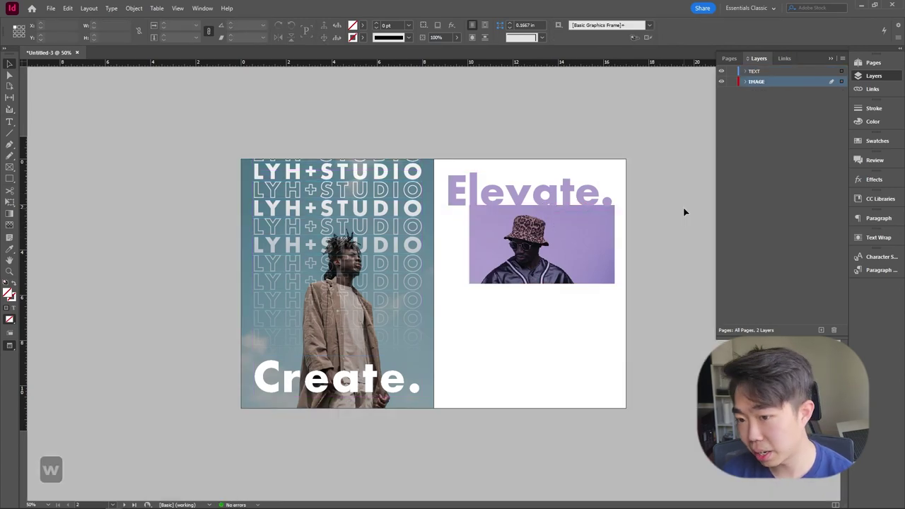
click(579, 220)
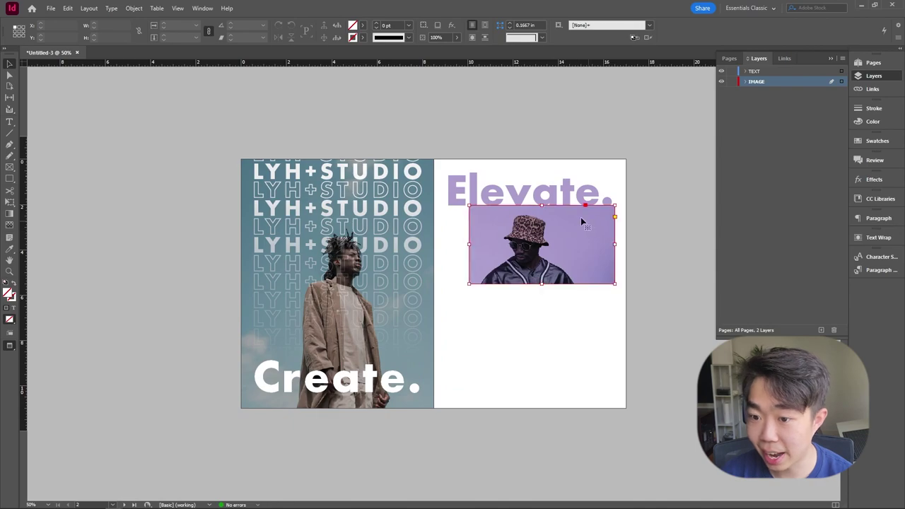
click(669, 192)
key(w)
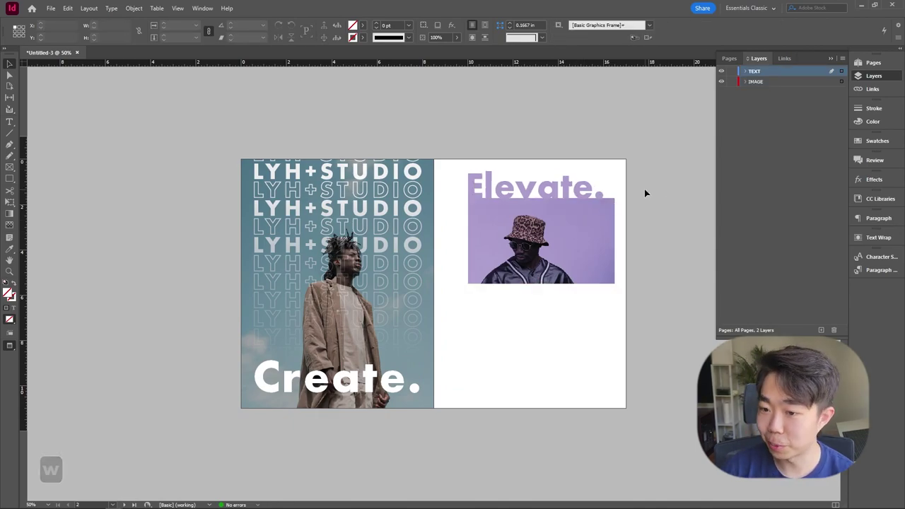
click(599, 237)
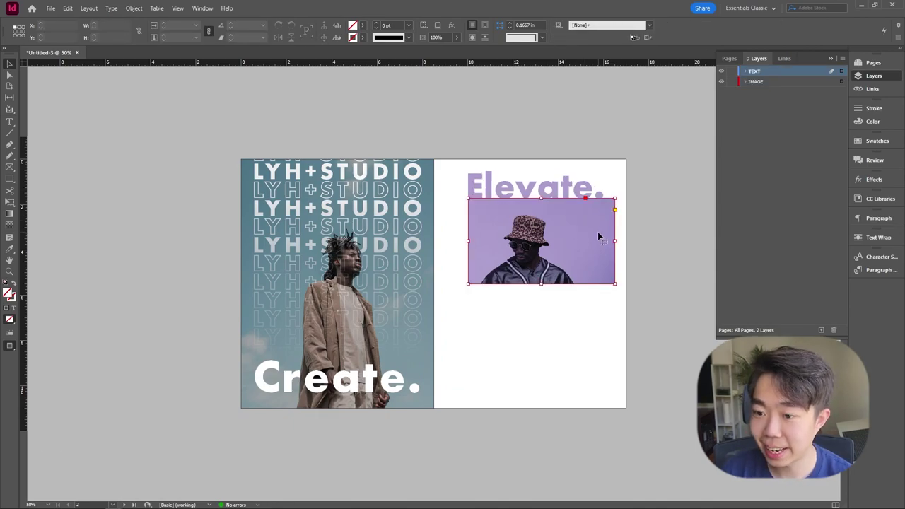
click(731, 85)
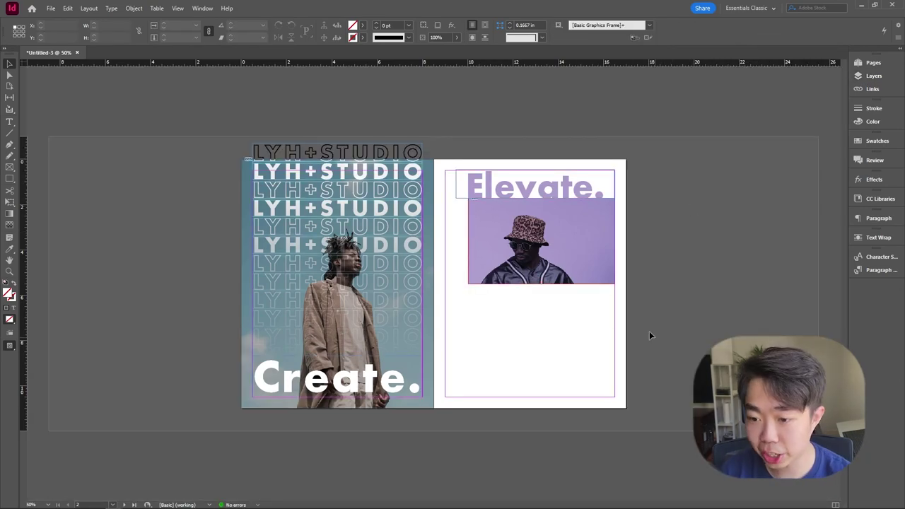
click(371, 253)
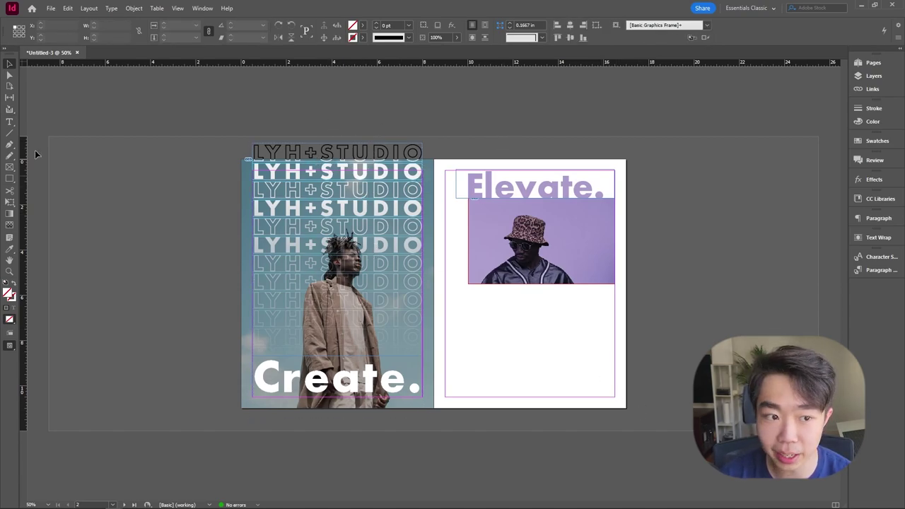
Add an 'INDESIGN' text frame near the right page's bottom in Futura PT Heavy
click(9, 121)
drag(569, 380, 614, 396)
key(Caps_Lock)
text(IN)
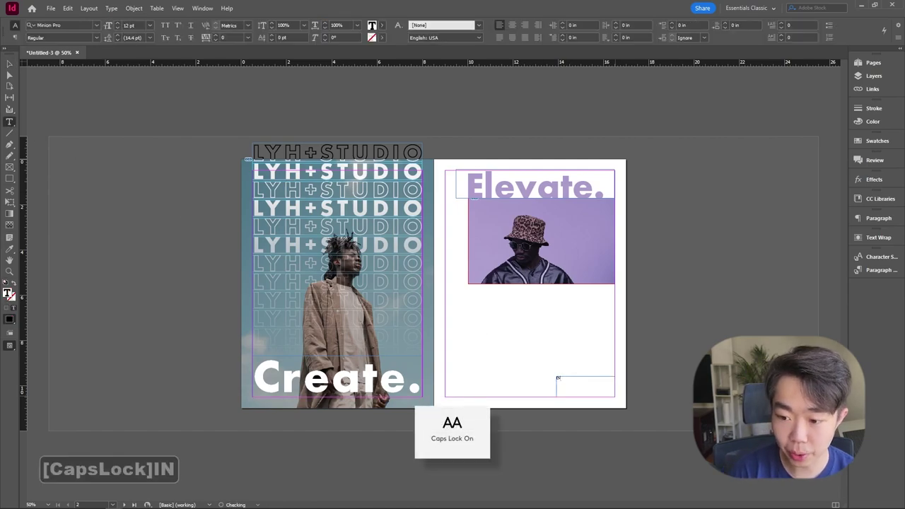
text(DESIGN)
key(ctrl+a)
click(97, 27)
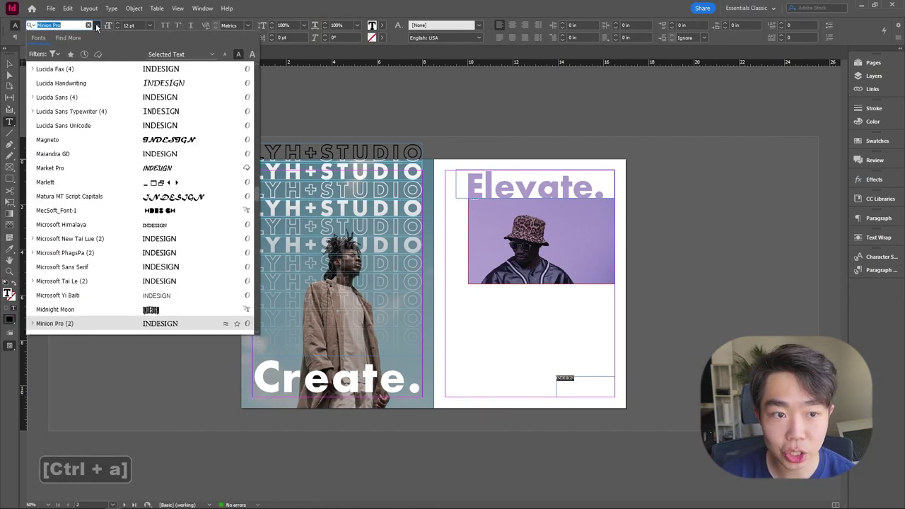
text(FUR)
key(BackSpace)
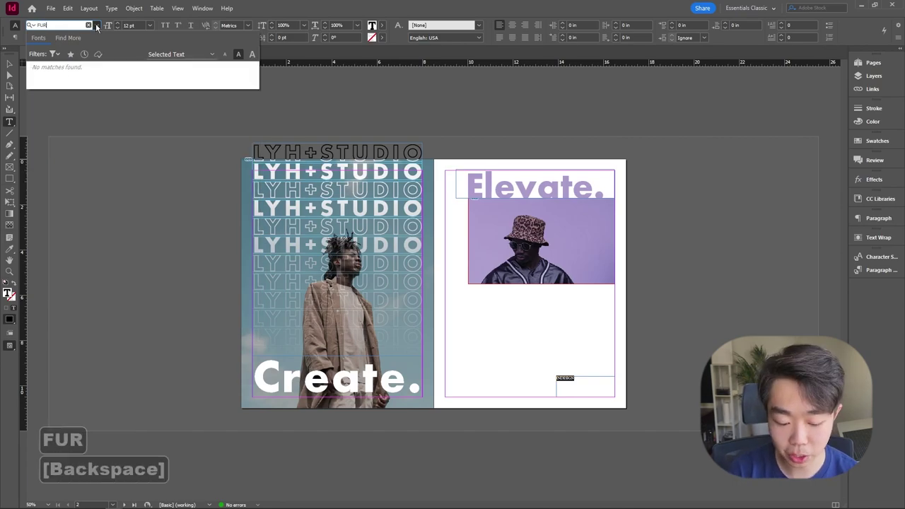
text(TU)
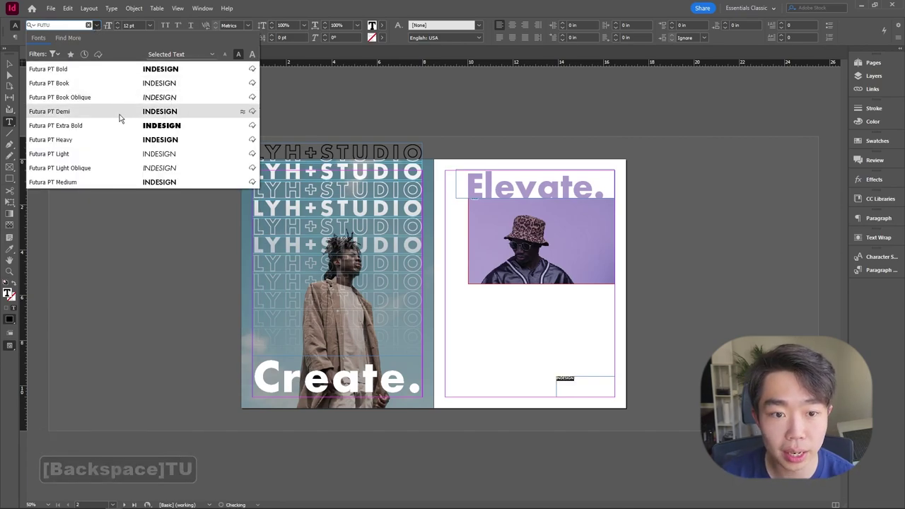
click(117, 139)
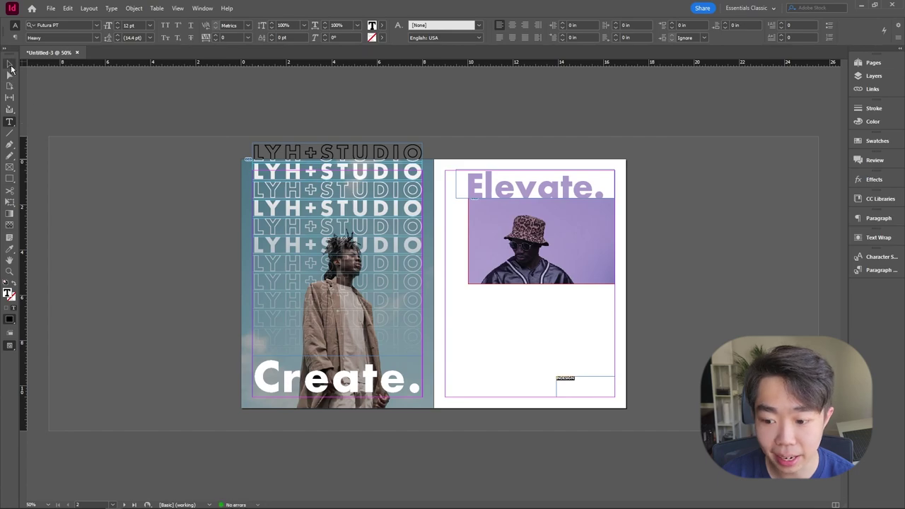
Change the INDESIGN label's font style to Futura PT Demi
click(9, 64)
double_click(579, 377)
key(ctrl+a)
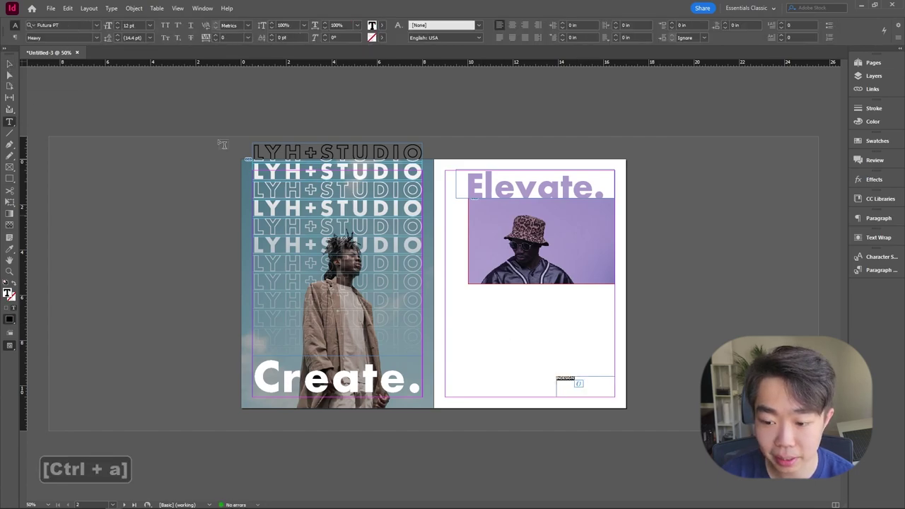
click(96, 38)
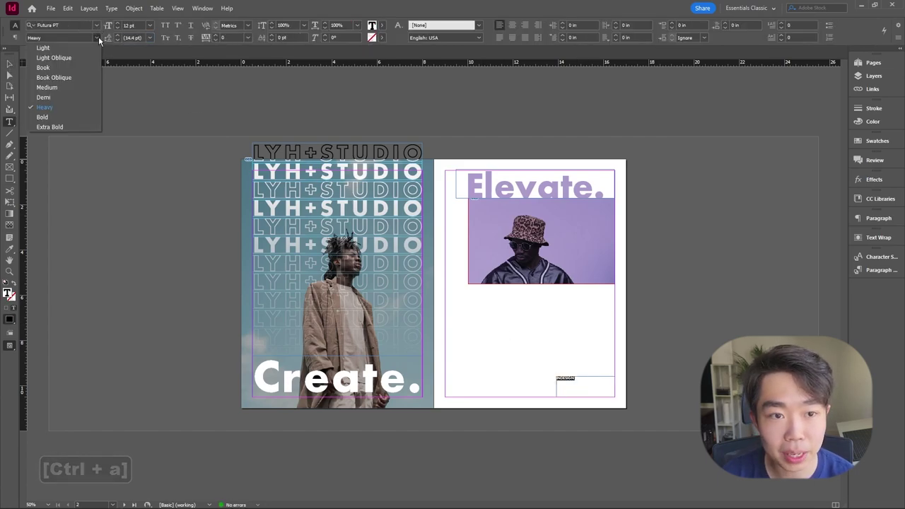
click(66, 99)
key(Escape)
key(Return)
key(ctrl+a)
Set the INDESIGN label to 30 pt with 150 tracking
click(149, 25)
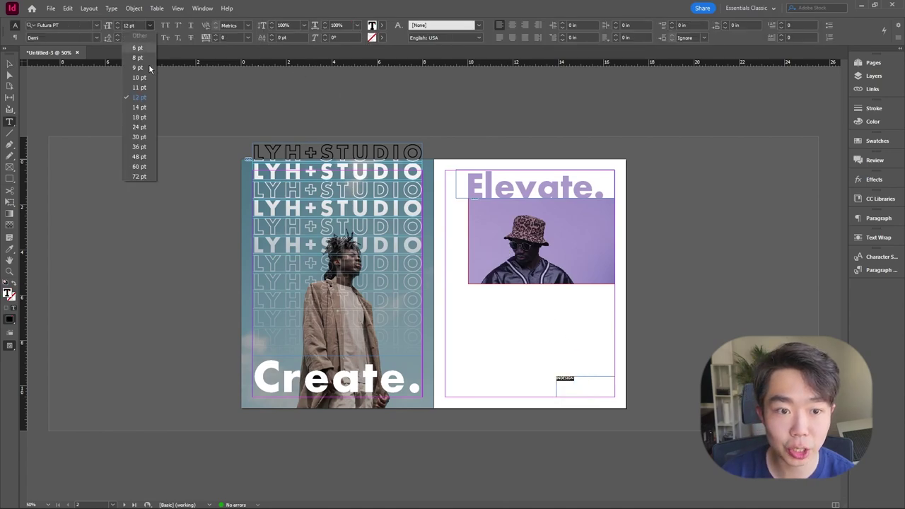
click(139, 136)
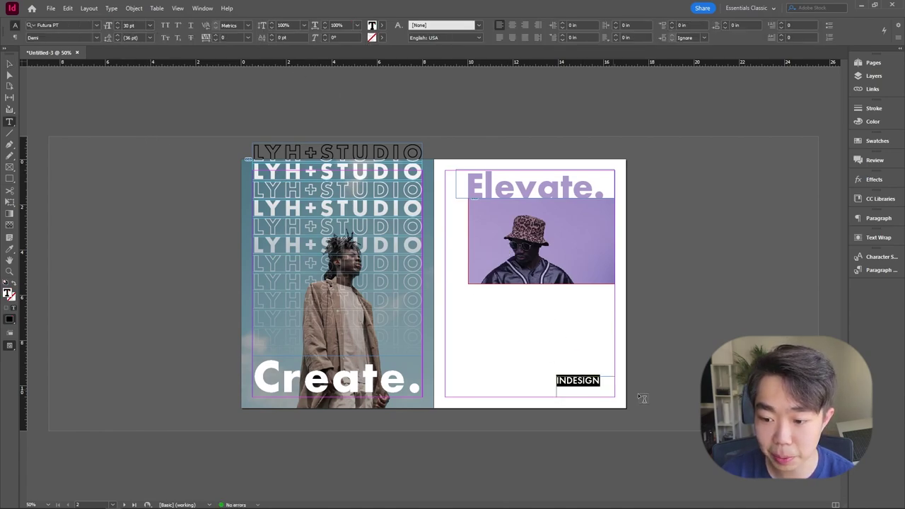
click(232, 38)
text(50)
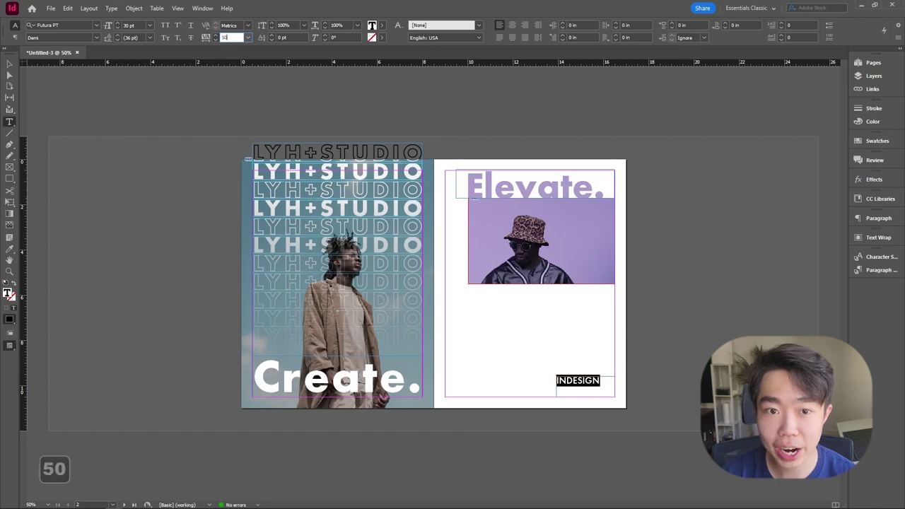
key(Return)
text(150)
key(Return)
click(10, 64)
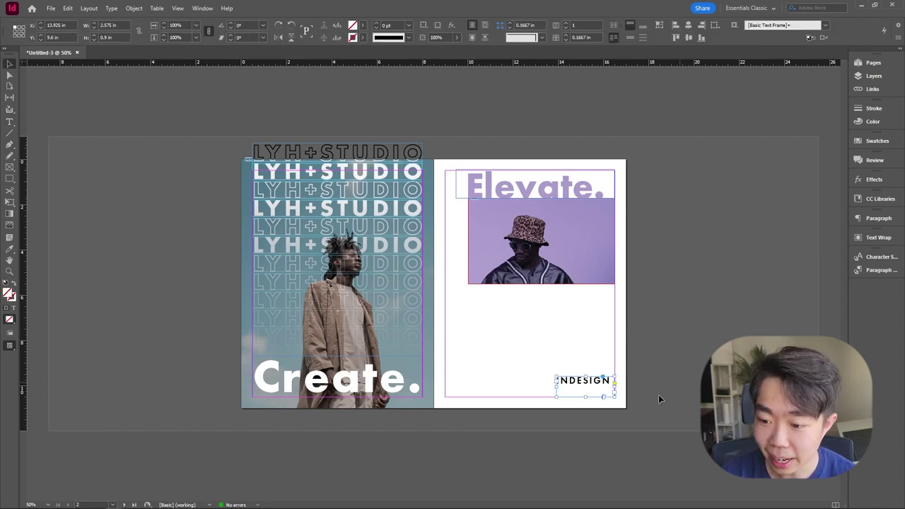
Fit the frame to INDESIGN and step-and-repeat it 30 times at -0.375 in vertically
double_click(613, 397)
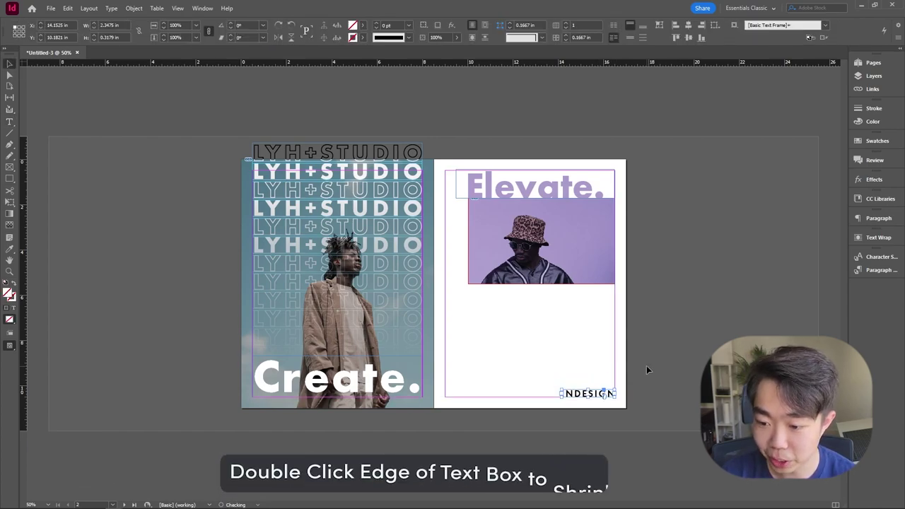
click(69, 8)
click(112, 125)
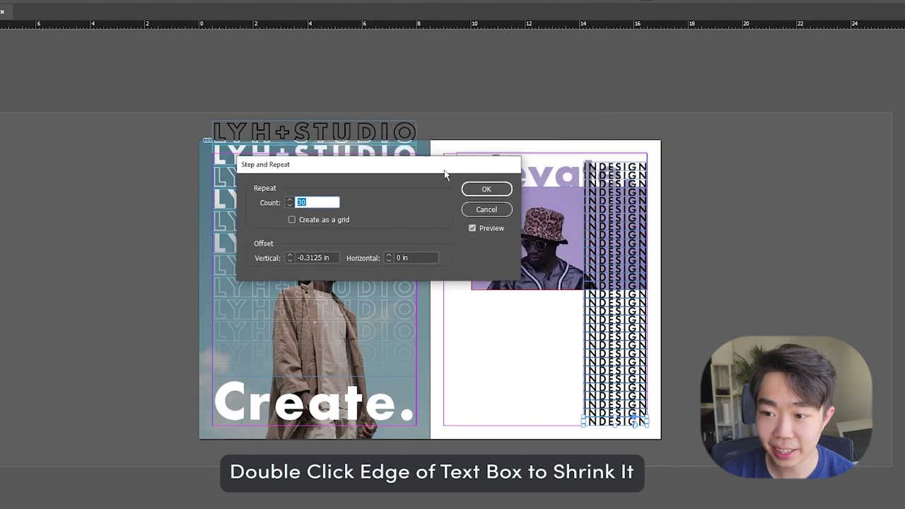
click(292, 258)
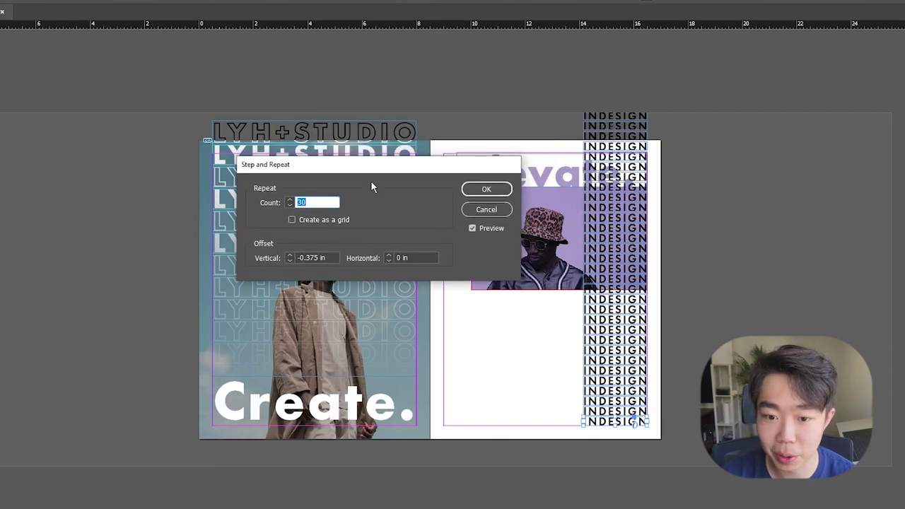
click(486, 190)
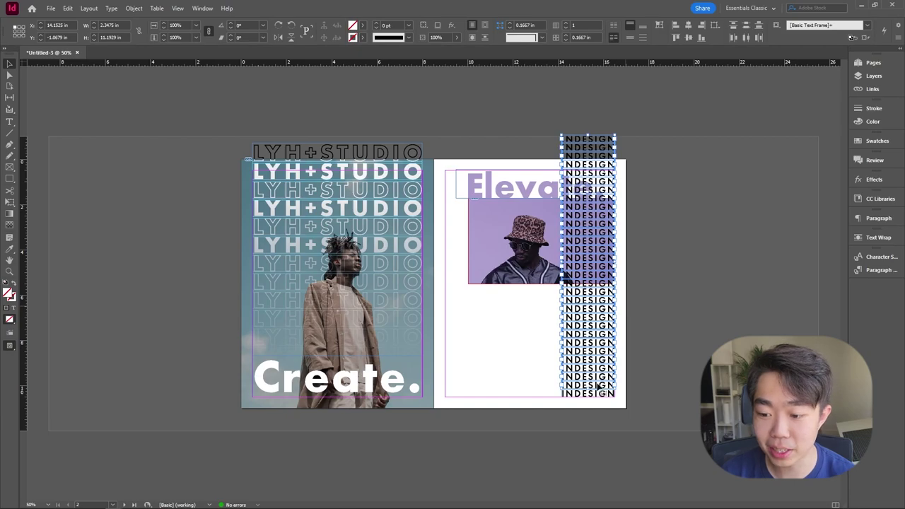
Group the repeated INDESIGN copies and move the strip to the right page's outer edge
key(shift)
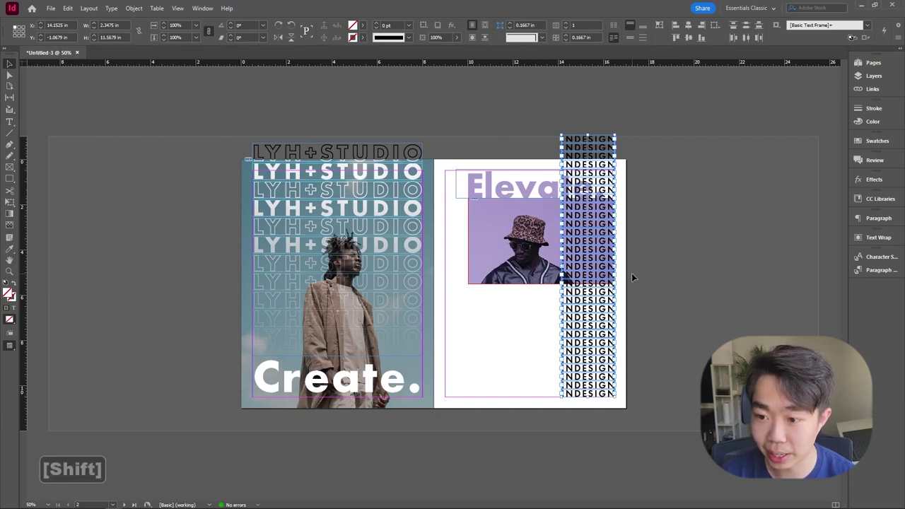
key(ctrl+g)
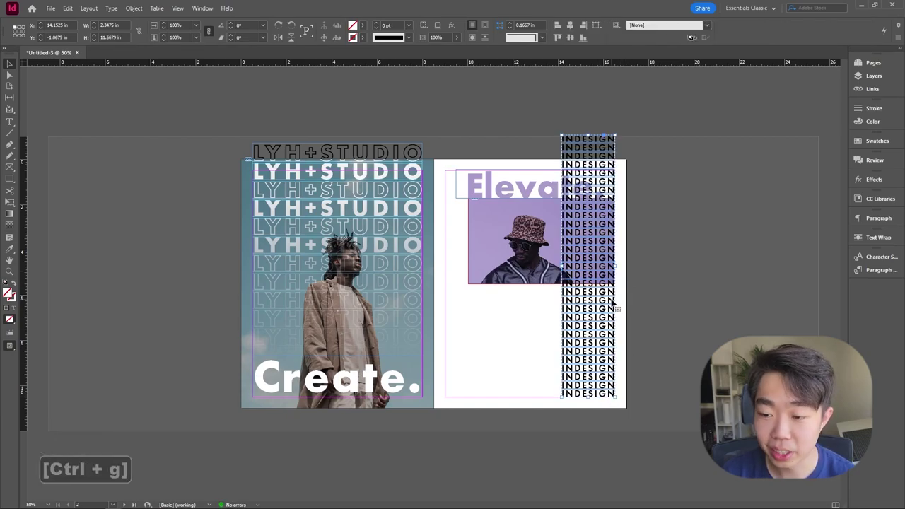
drag(605, 331, 621, 347)
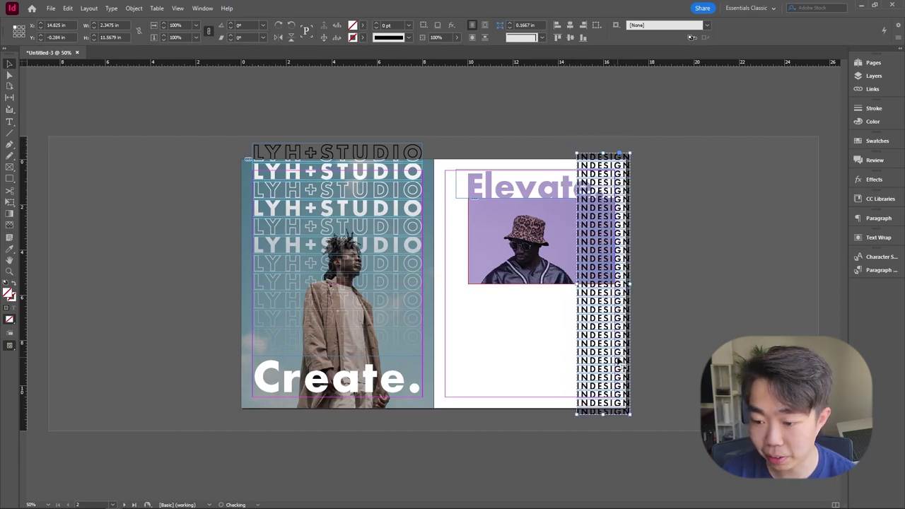
click(670, 336)
Apply a Gradient Feather so the grouped INDESIGN strip fades out toward the top
click(611, 348)
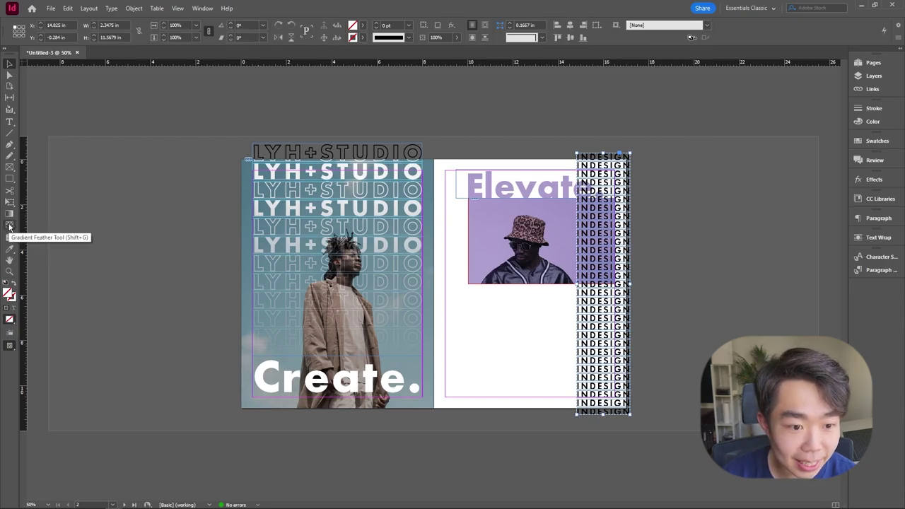
click(9, 226)
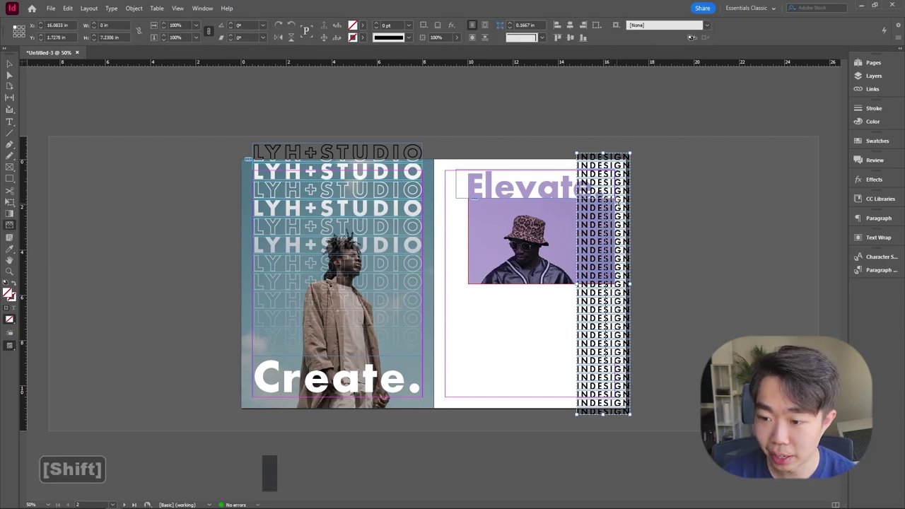
drag(602, 286, 601, 199)
key(v)
click(670, 205)
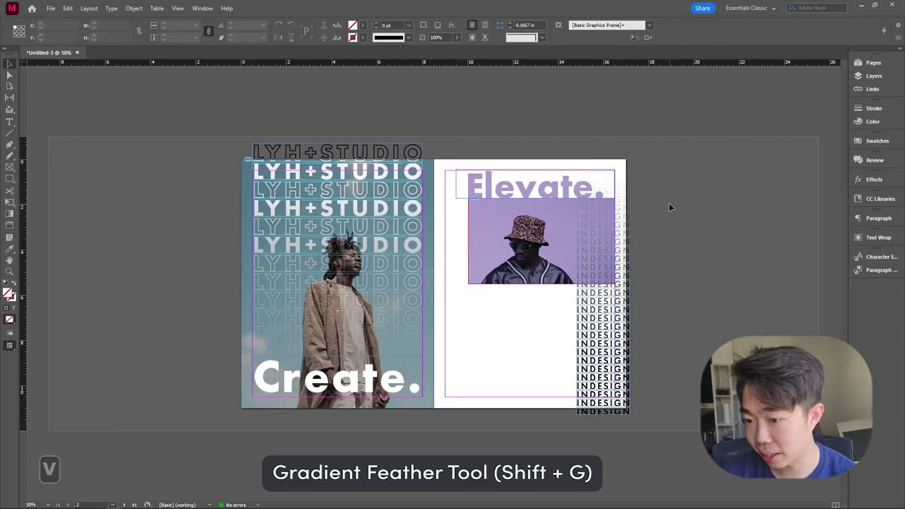
Check the INDESIGN strip's blend mode in the Effects panel
click(625, 318)
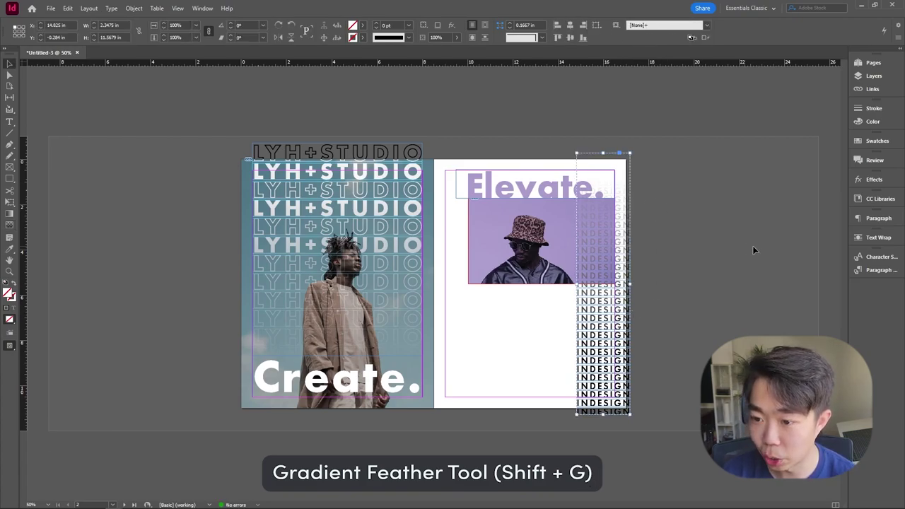
click(873, 179)
click(759, 190)
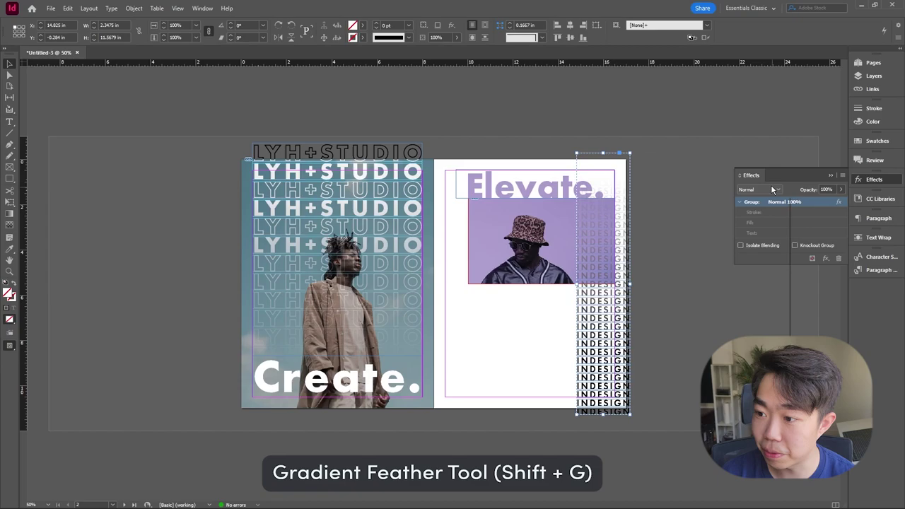
click(689, 260)
click(698, 225)
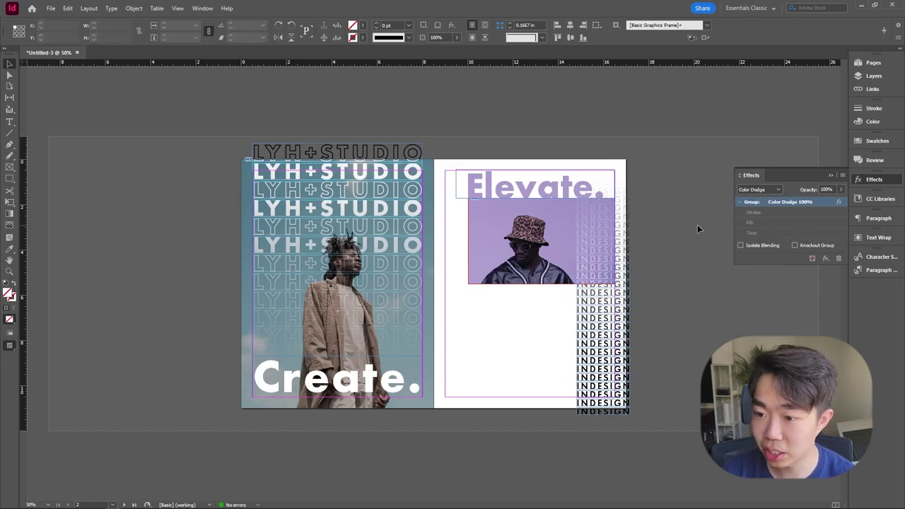
Draw a text frame below the Elevate photo and fill it with placeholder text
key(w)
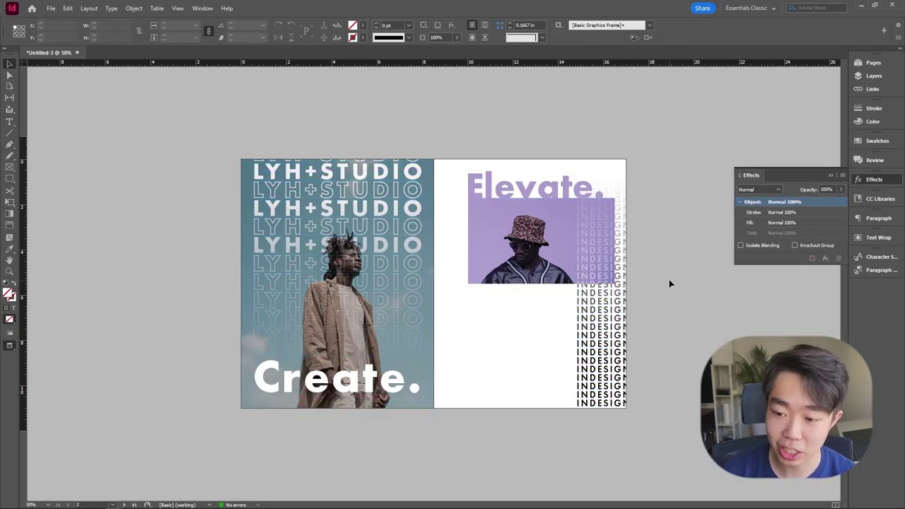
key(w)
click(9, 122)
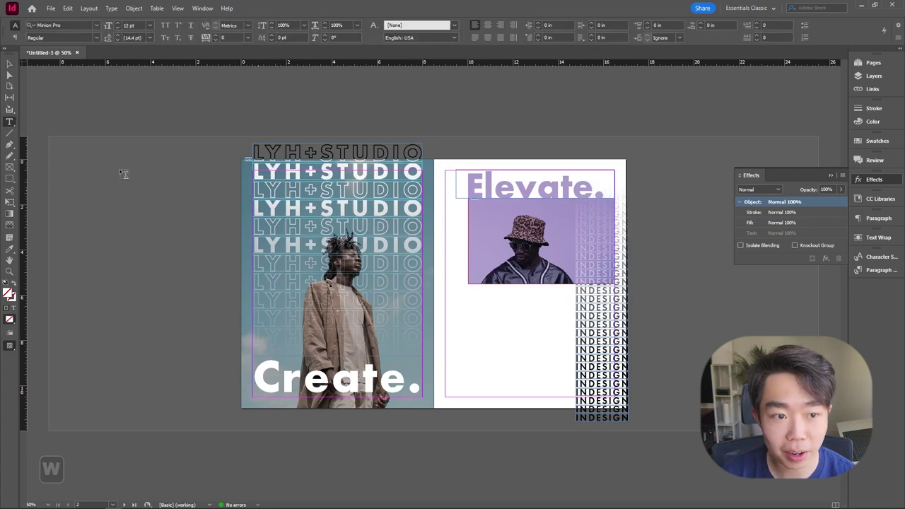
drag(471, 292, 570, 397)
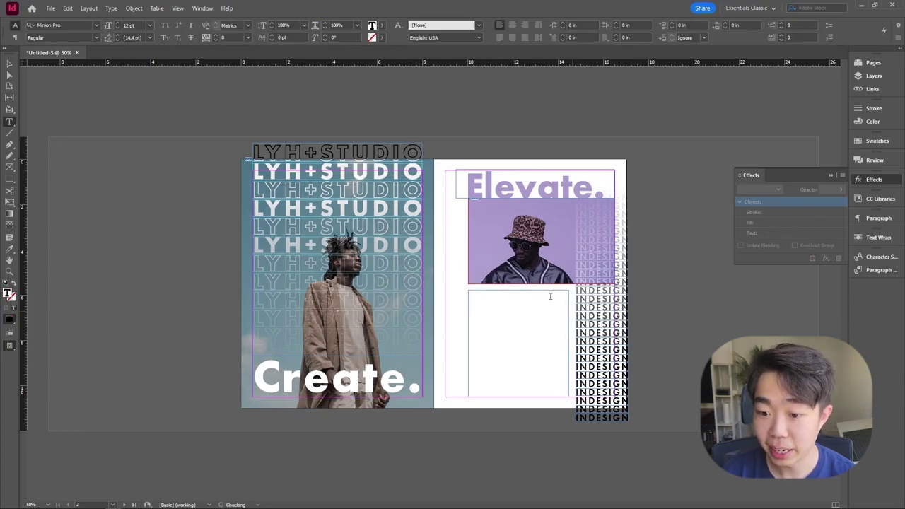
right_click(505, 302)
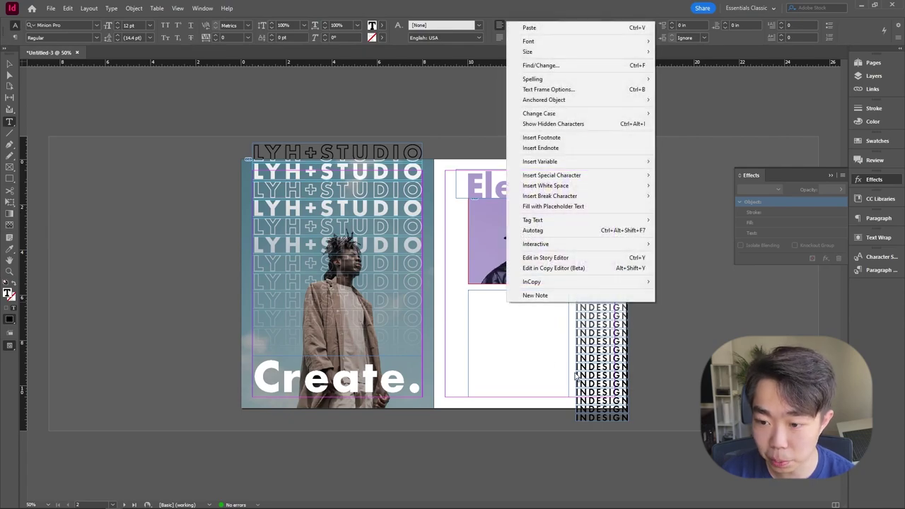
click(570, 205)
Set the text frame to 2 columns in Text Frame Options
key(Escape)
right_click(500, 297)
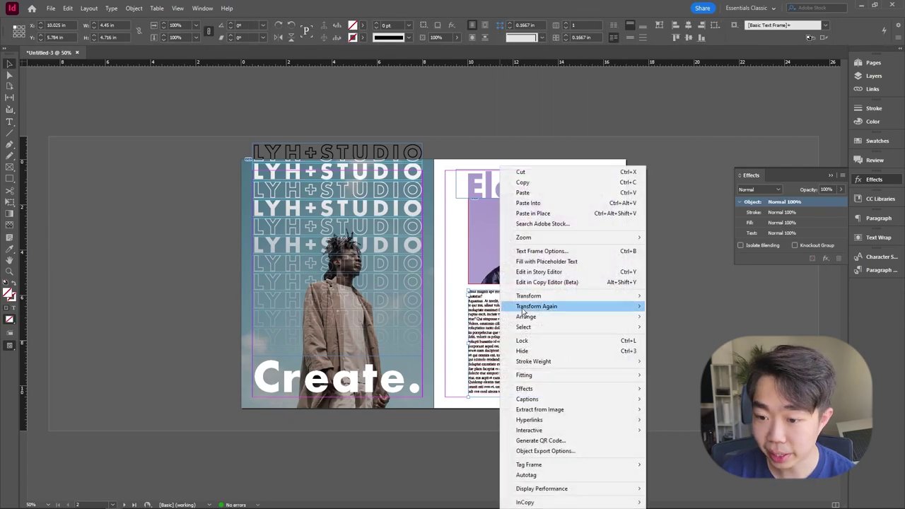
click(542, 252)
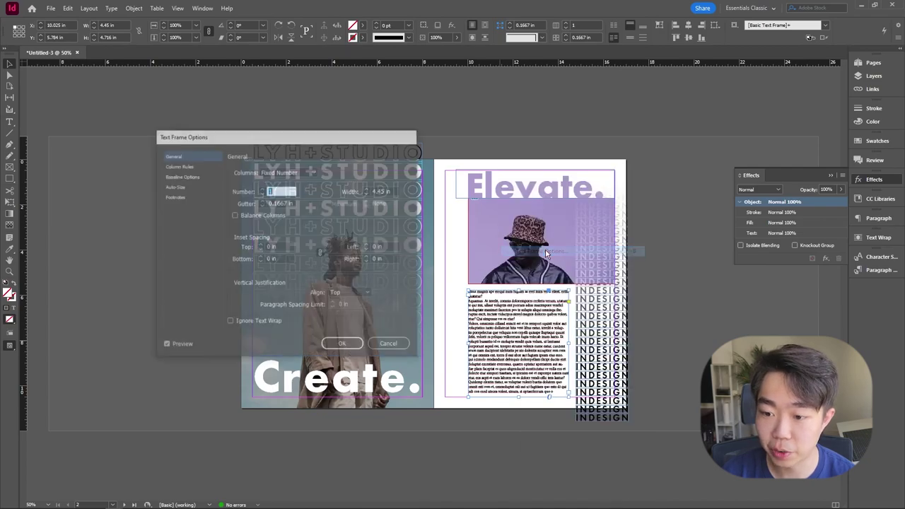
click(261, 189)
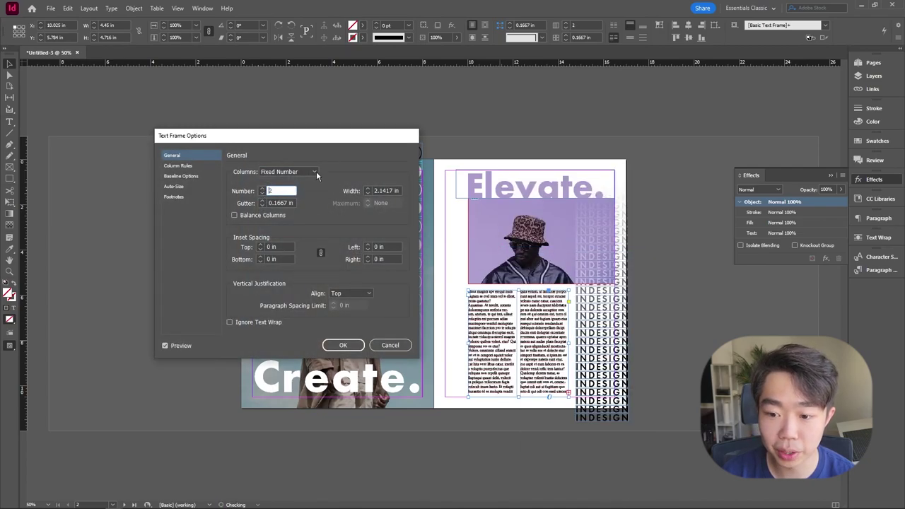
click(343, 346)
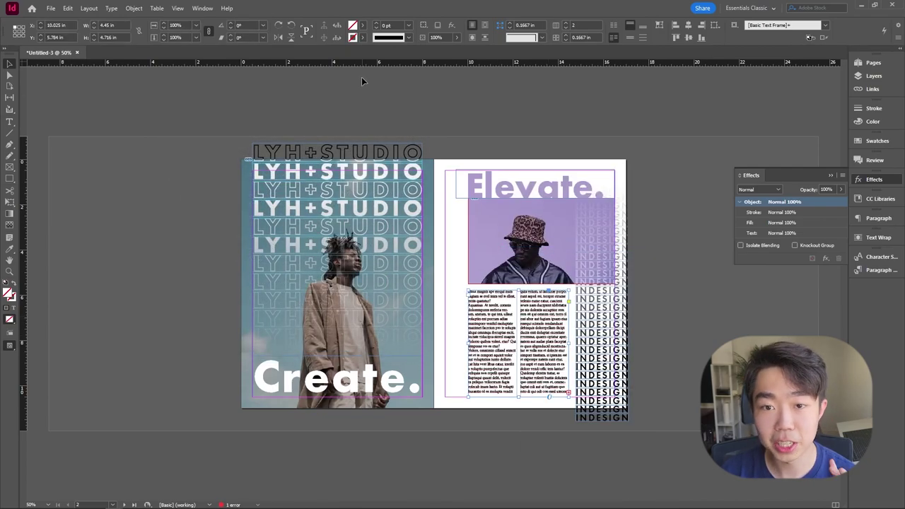
Set the text frame's opacity to 50% and preview the finished spread
text(50)
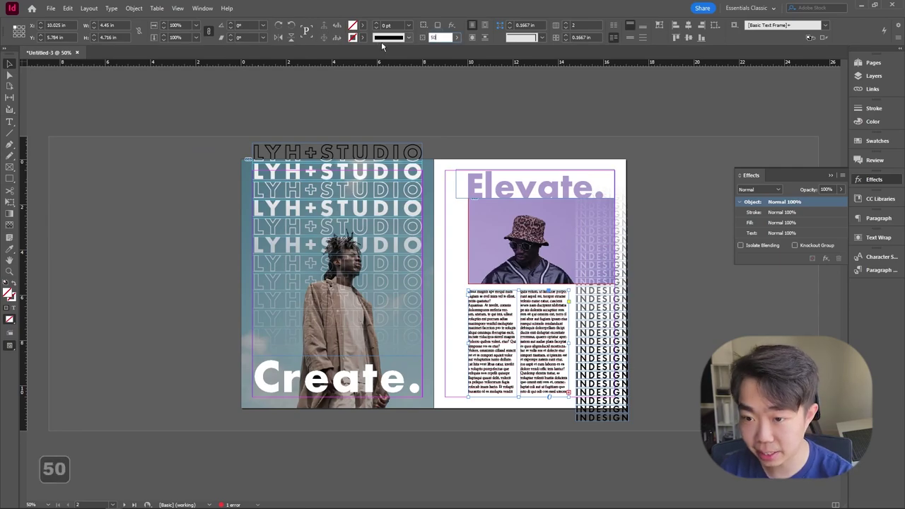
key(Return)
click(689, 174)
key(w)
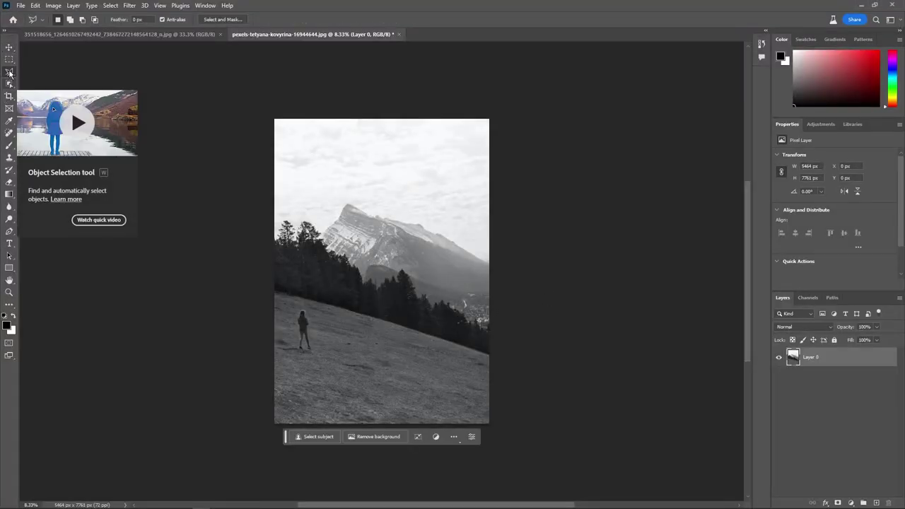
Lasso an area beside the lone figure and generate 'family of people' there
drag(363, 340, 338, 354)
click(259, 375)
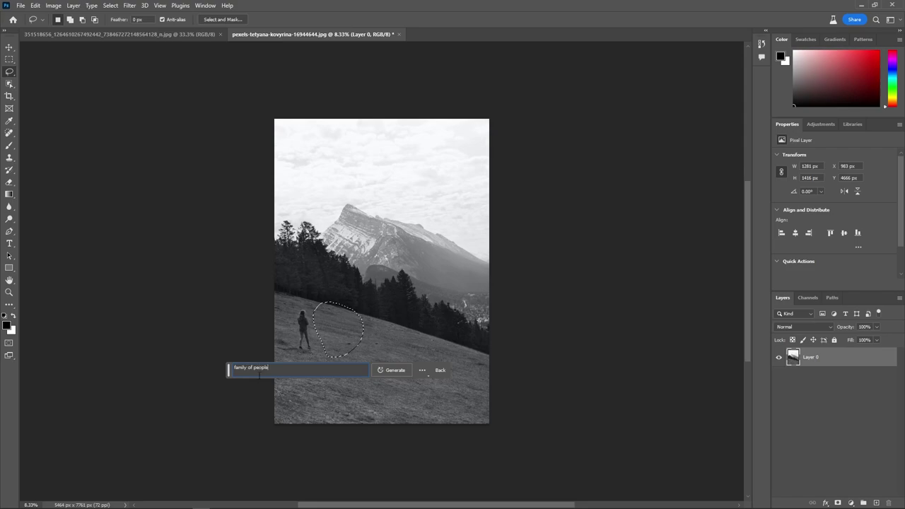
key(Return)
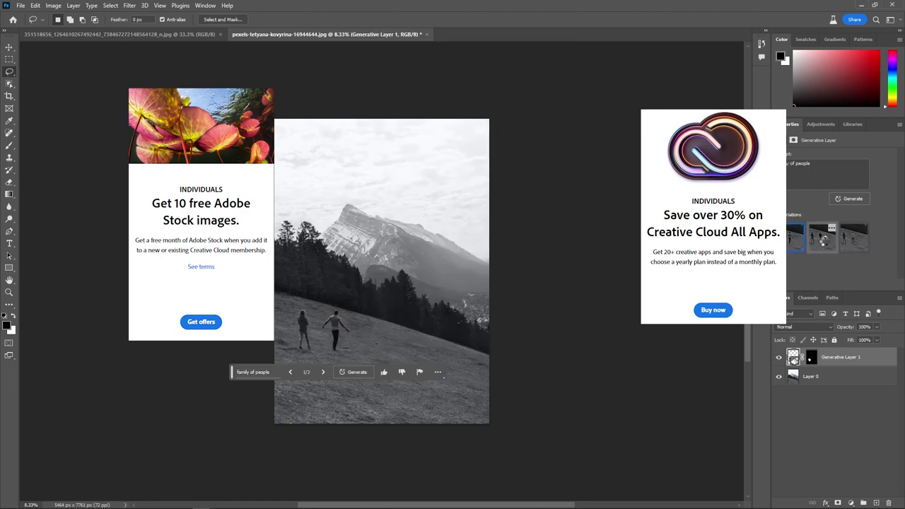
Keep the third Generative Fill variation, showing a second person on the hillside
click(853, 238)
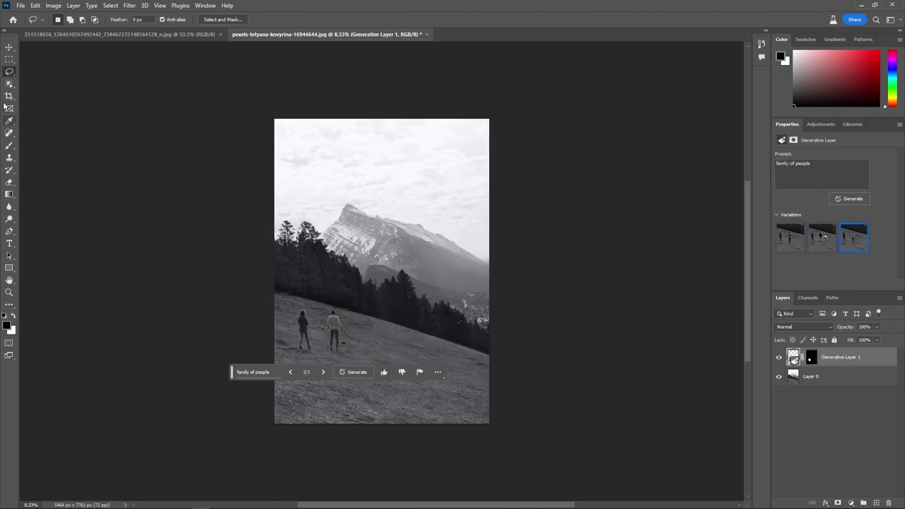
key(v)
scroll(332, 343, up, 3)
scroll(456, 350, down, 3)
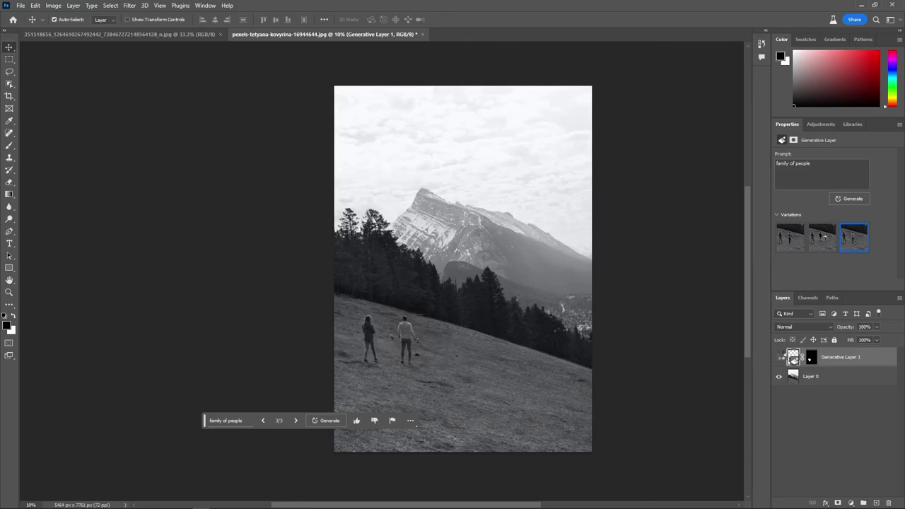